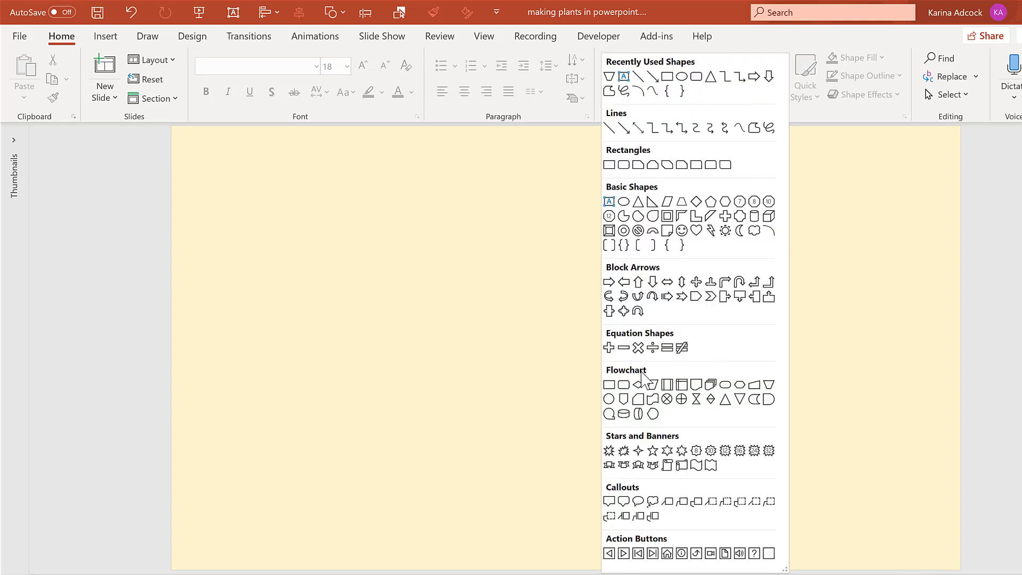
Draw a Flowchart: Merge pot body, then a 7 cm-wide rounded-rectangle rim on top
left_click(769, 385)
left_click_drag(564, 439, 657, 532)
left_click(152, 69)
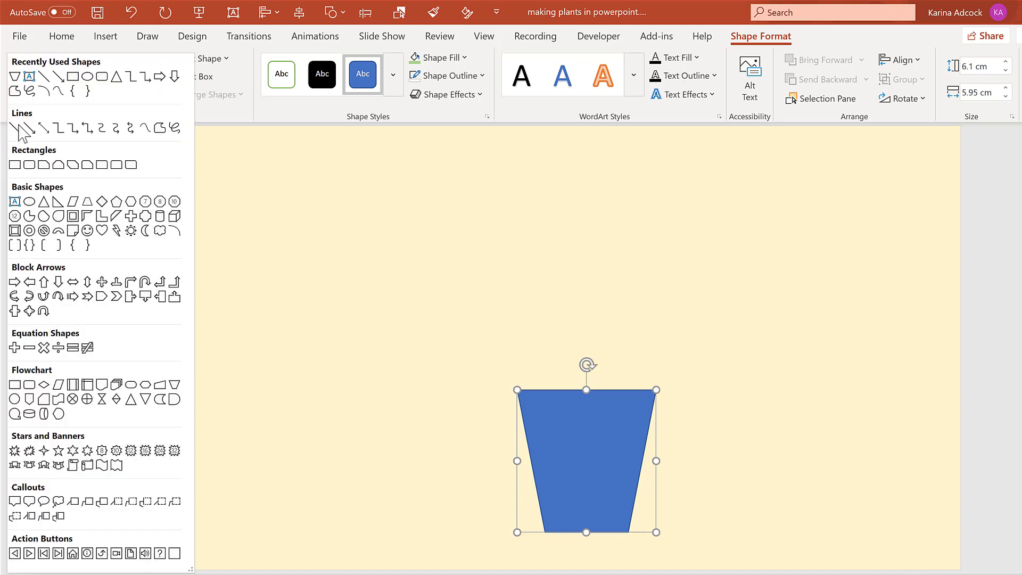
left_click(29, 165)
left_click_drag(499, 364, 673, 391)
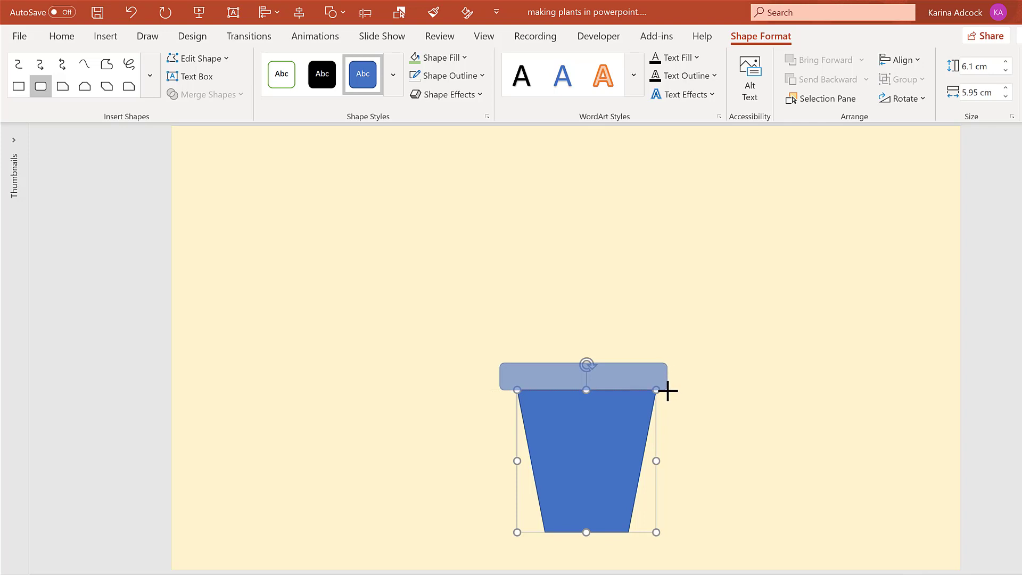
left_click_drag(545, 373, 505, 376)
left_click_drag(584, 362, 586, 360)
left_click(543, 335)
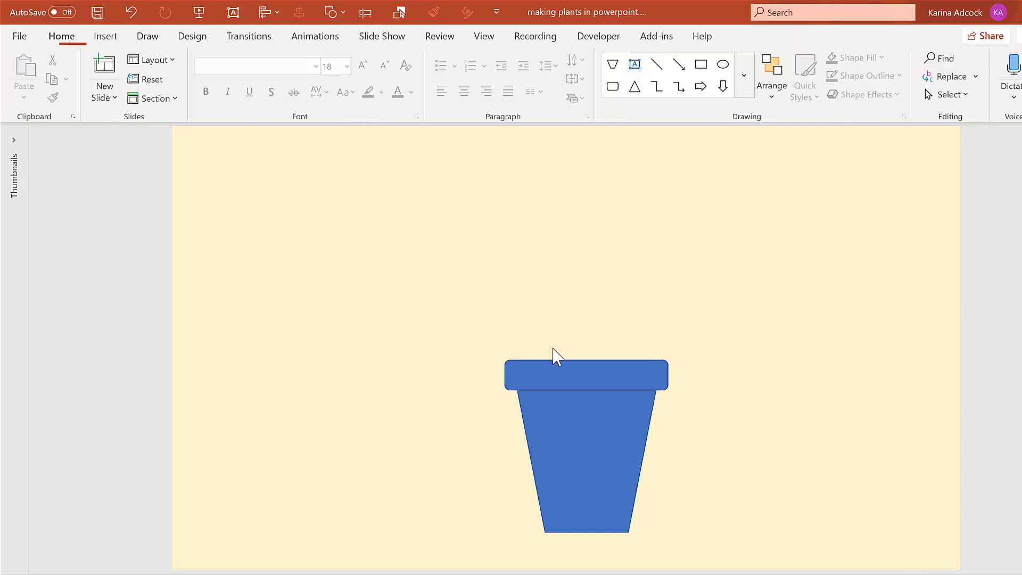
Select the rim and pot body together and centre them on each other
left_click(558, 378)
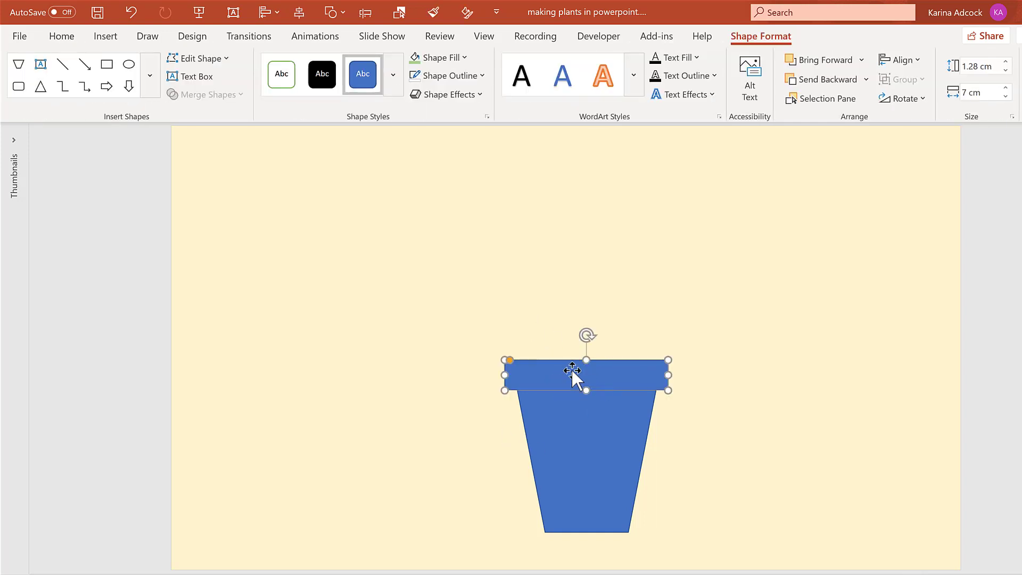
left_click_drag(572, 373, 587, 450)
left_click(584, 441, "ctrl")
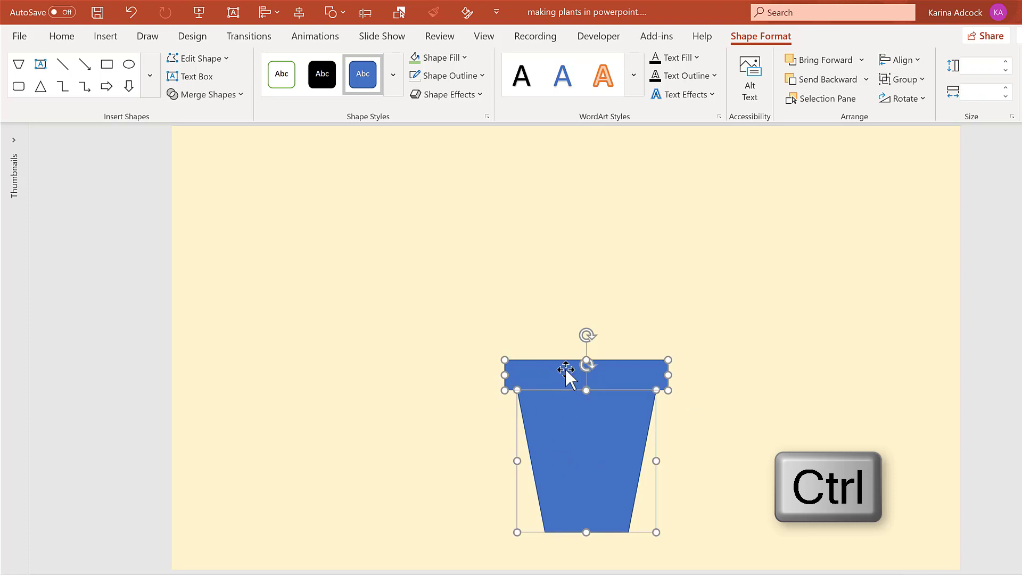
left_click(899, 59)
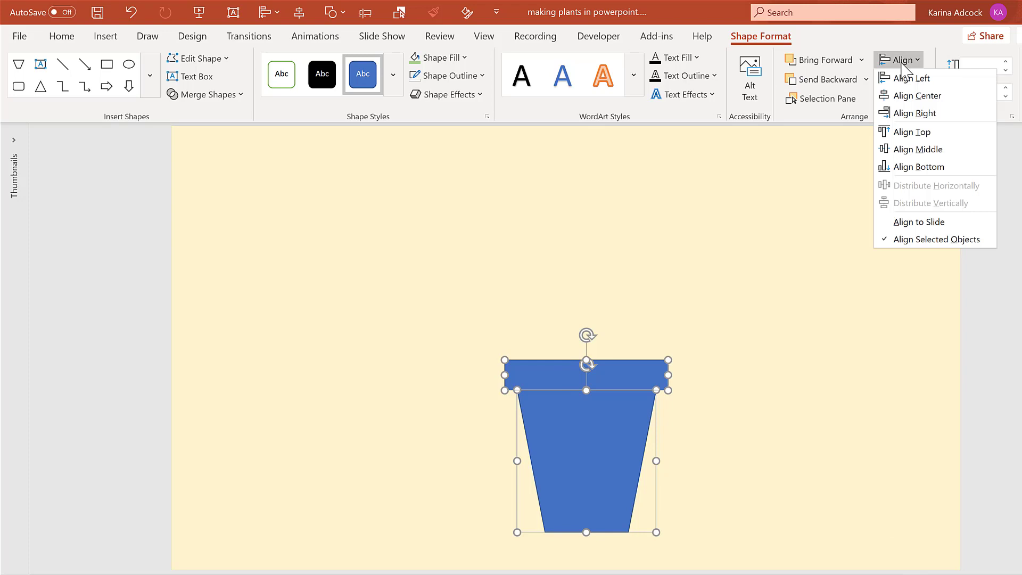
left_click(917, 96)
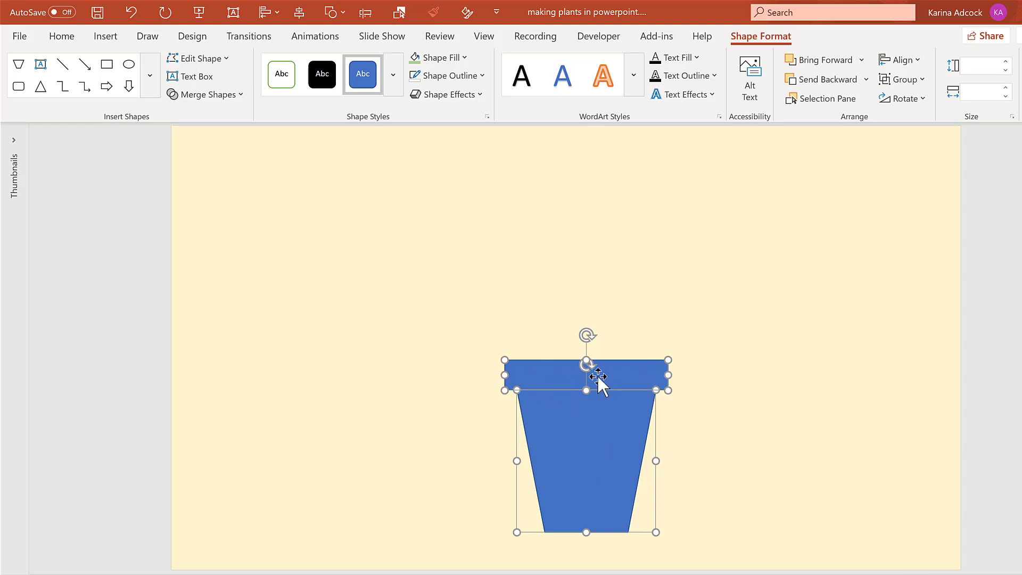
Switch alignment to the slide and centre both pot pieces horizontally
left_click(912, 61)
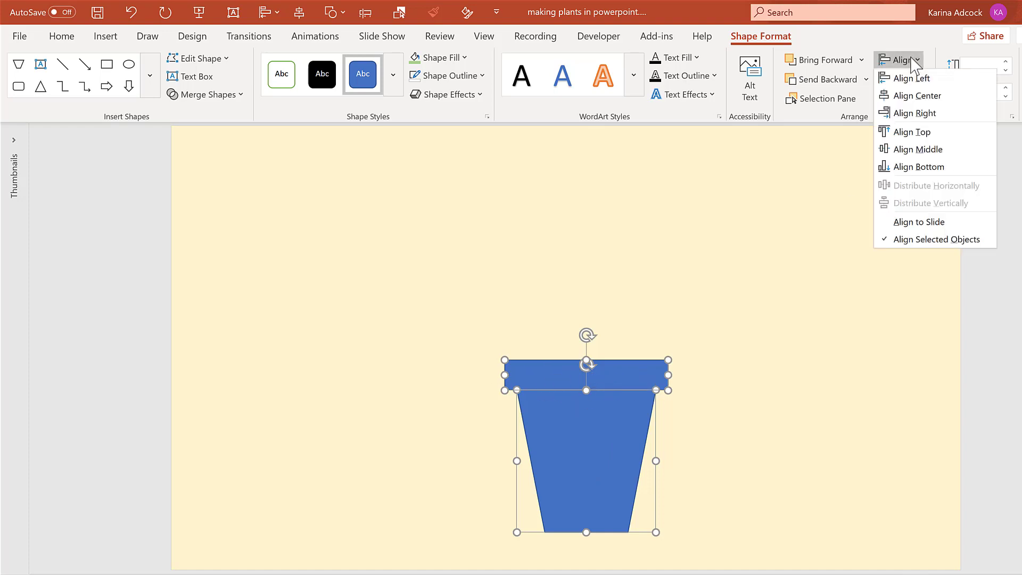
left_click(923, 223)
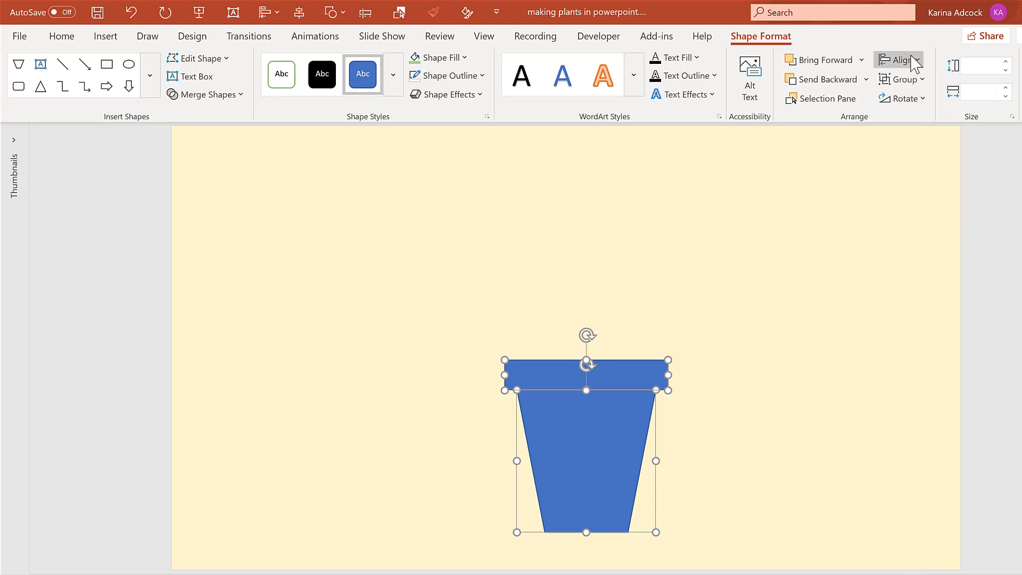
left_click(914, 60)
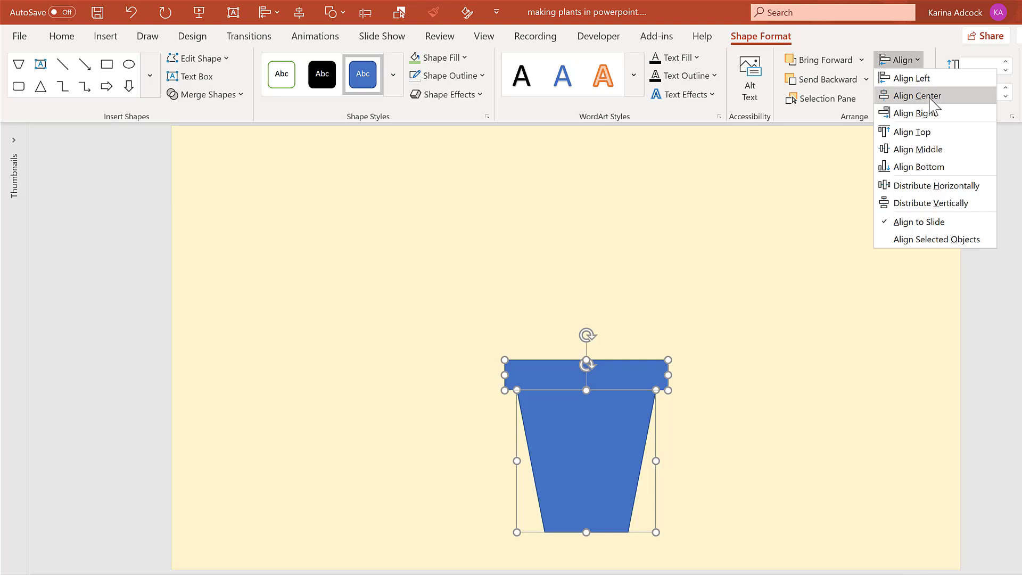
left_click(932, 97)
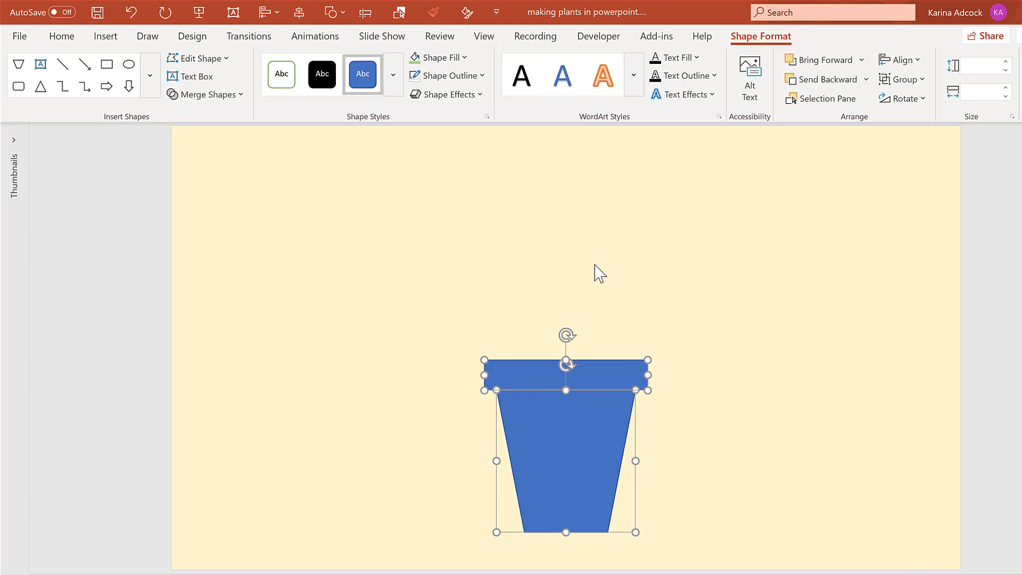
Union the rim and body into one shape, then give it no outline and a peach fill
left_click(235, 95)
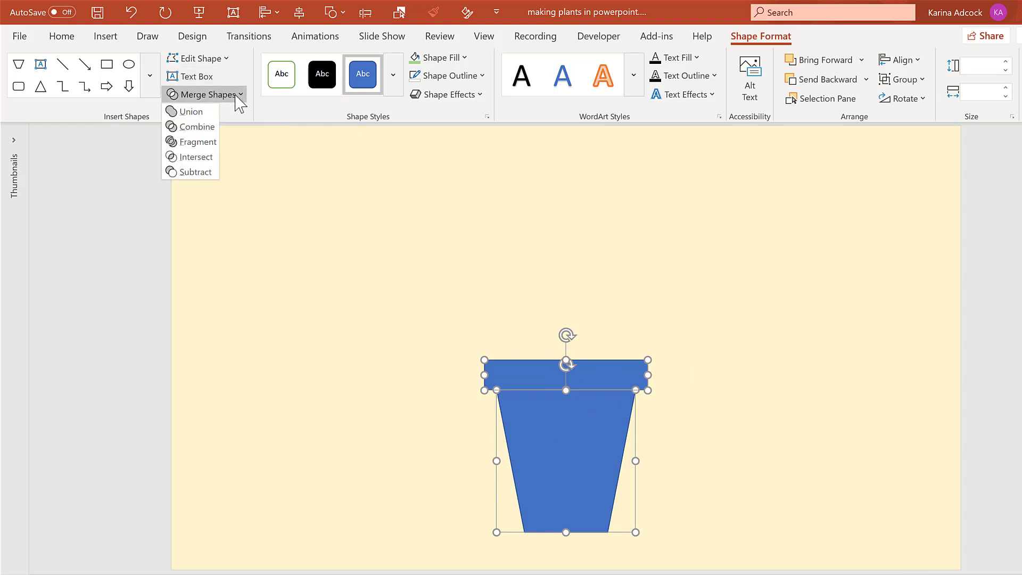
left_click(211, 111)
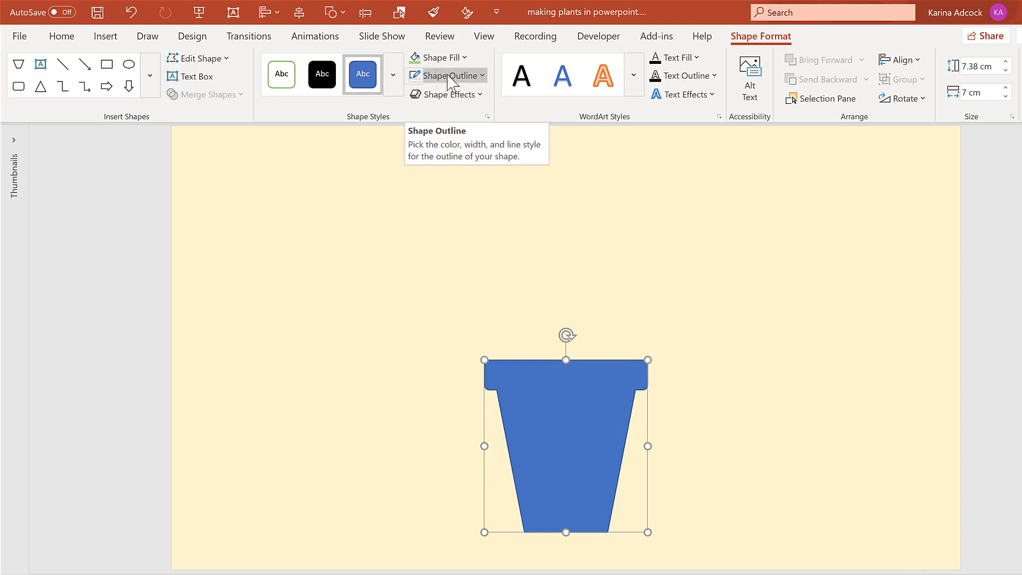
left_click(420, 77)
left_click(467, 251)
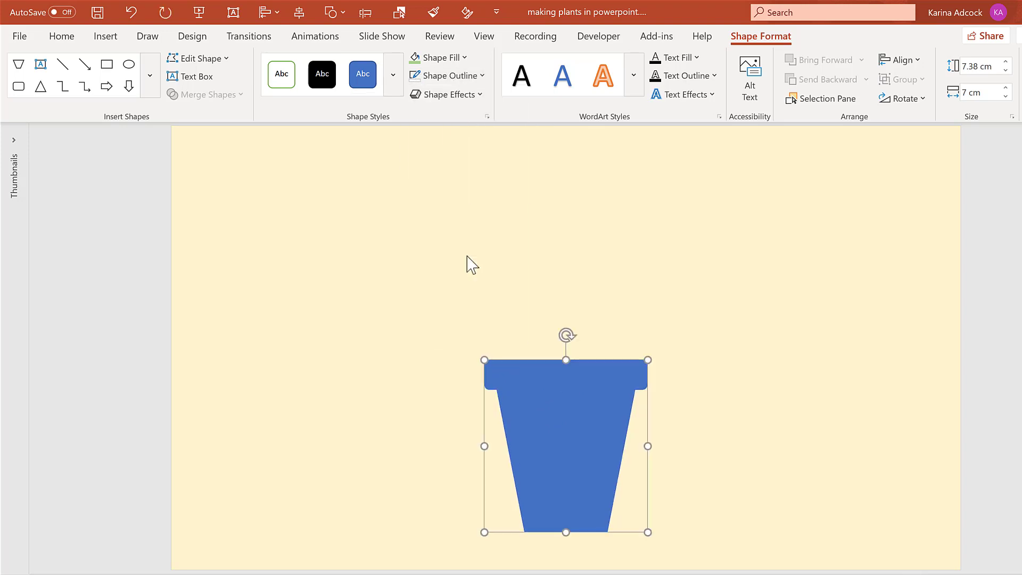
left_click(462, 57)
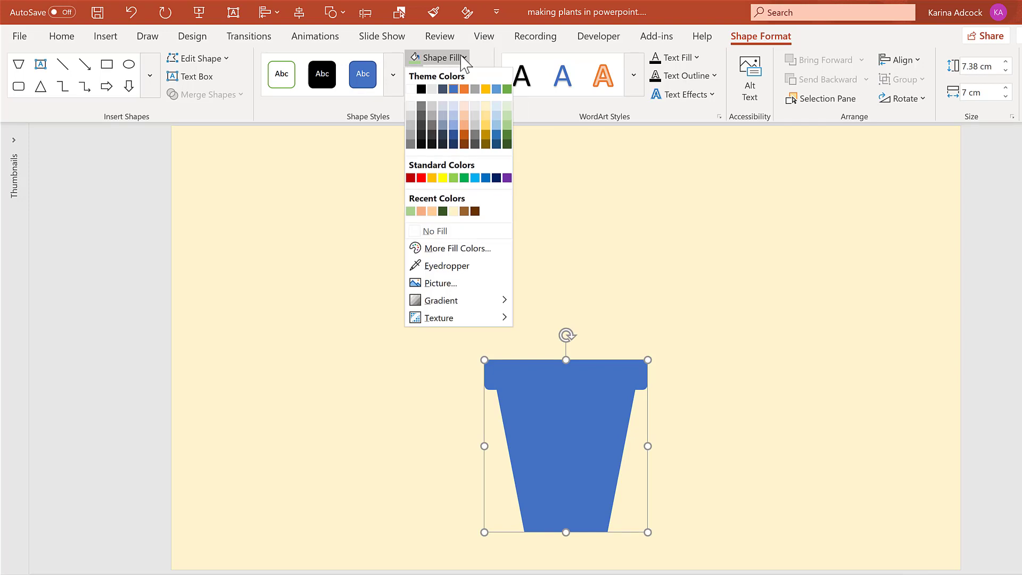
left_click(433, 211)
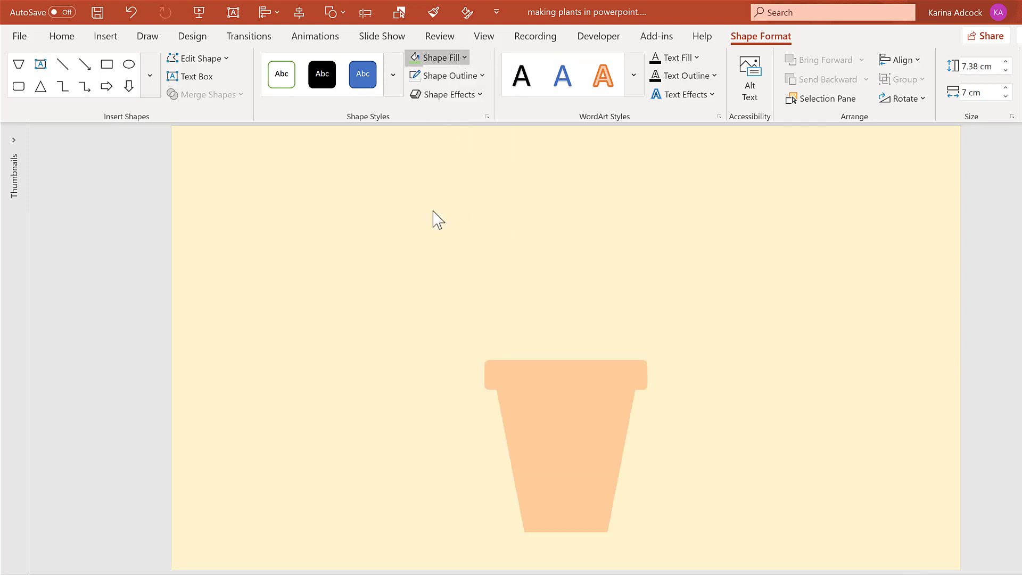
left_click(468, 337)
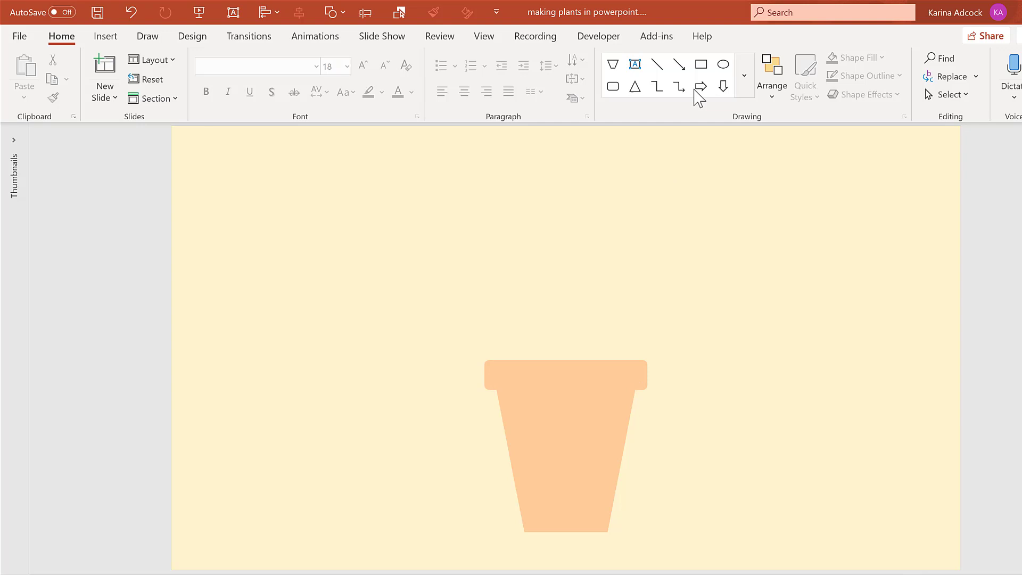
Draw a thin rectangle bar across the pot just below the rim
left_click(744, 77)
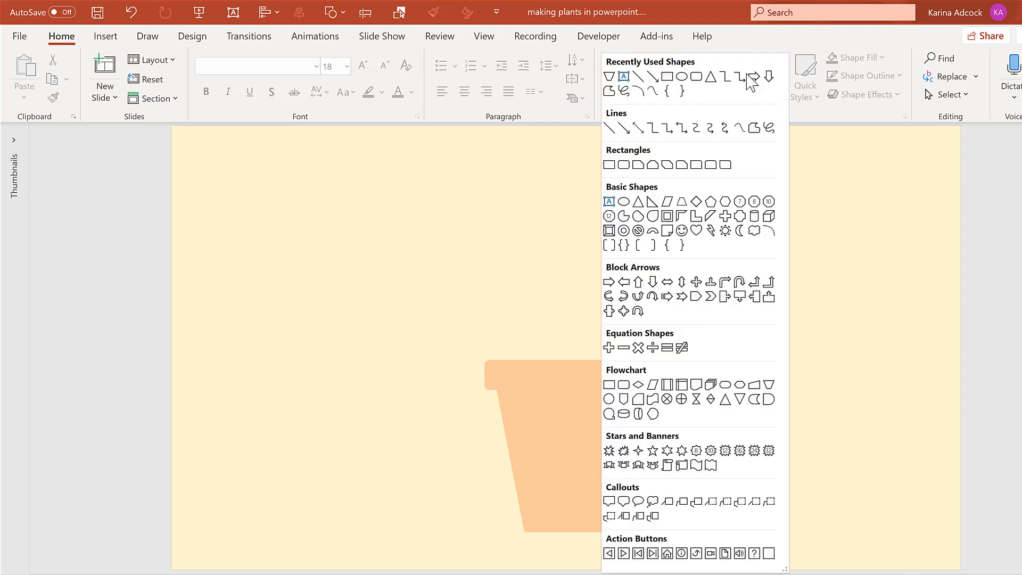
left_click(611, 164)
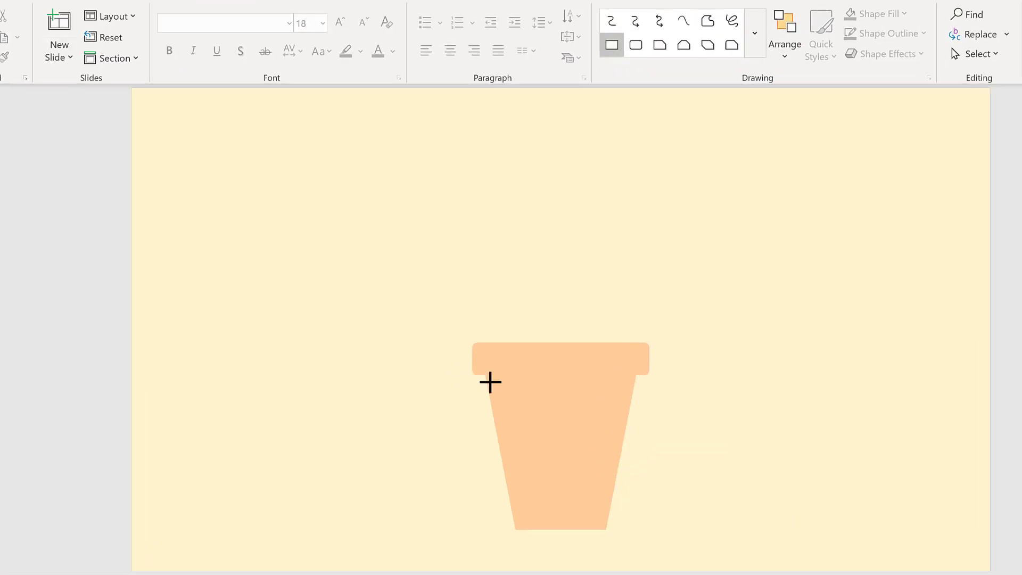
left_click_drag(468, 384, 646, 397)
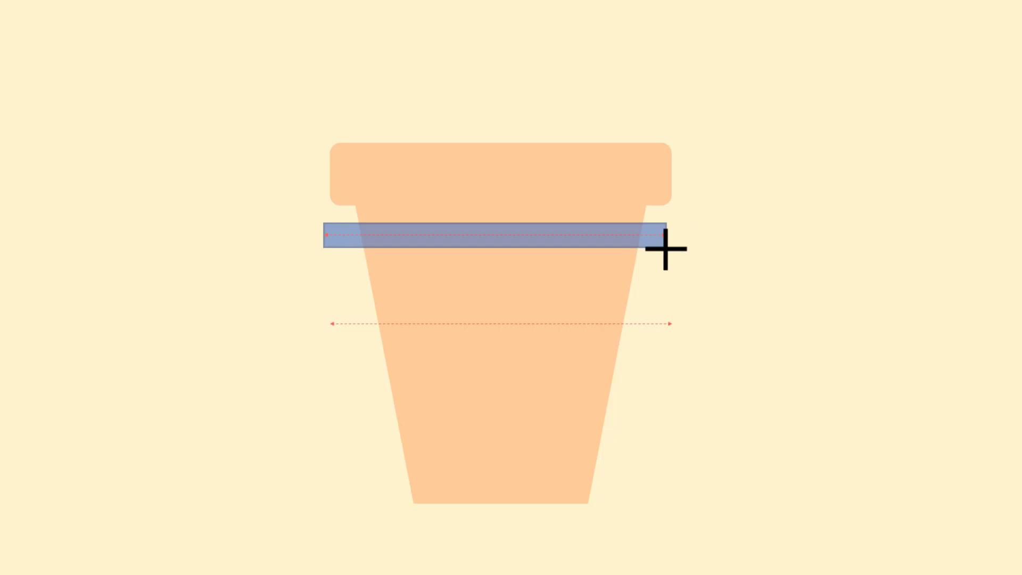
left_click_drag(666, 249, 666, 246)
left_click_drag(548, 229, 558, 217)
Nudge the bar upward with the arrow keys until it sits right under the rim
key("Up")
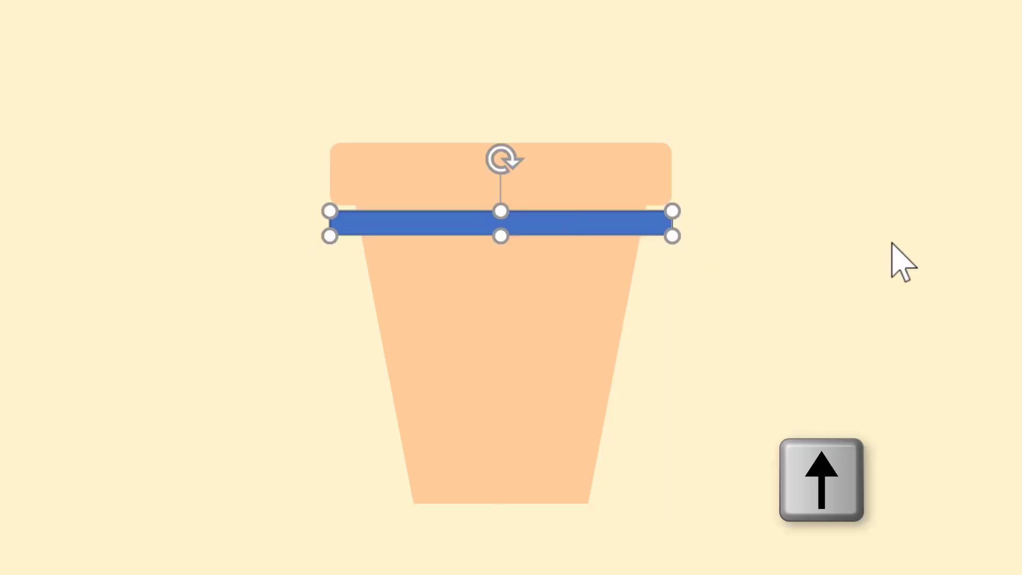
key("Up")
key("Up")
key("Up")
key("Up")
key("Up")
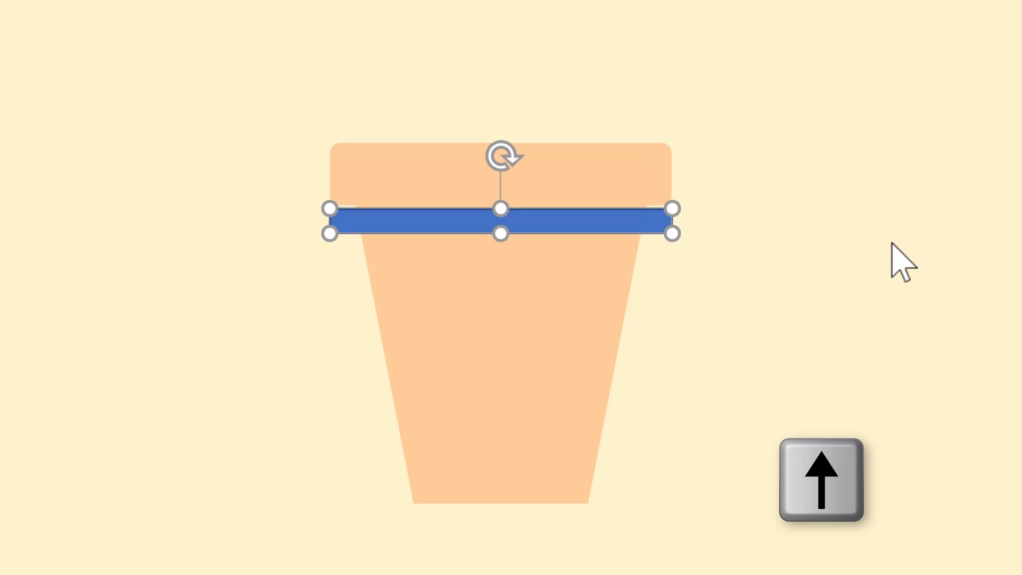
key("Up")
key("Up")
left_click(896, 241)
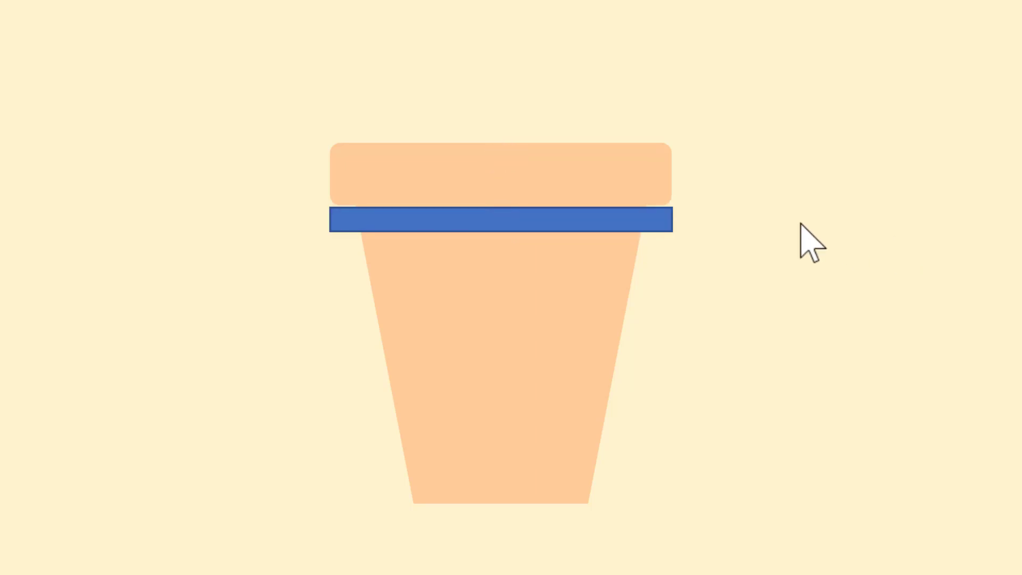
left_click(560, 219)
key("Up")
left_click(765, 183)
left_click(646, 221)
key("Up")
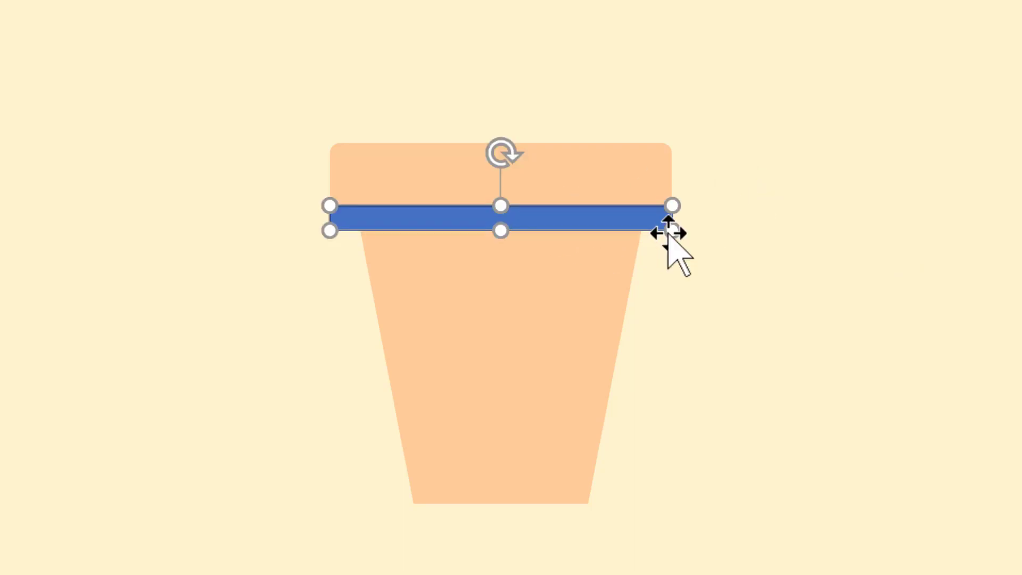
left_click(741, 222)
Duplicate the peach pot with Ctrl+D and move the copy to the slide's upper left
left_click(612, 181)
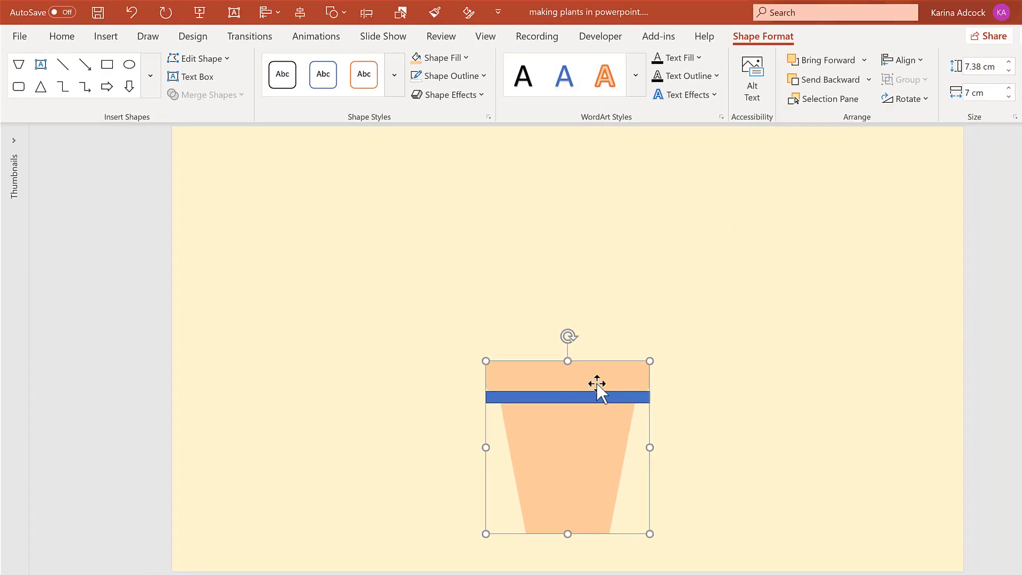
key("ctrl+d")
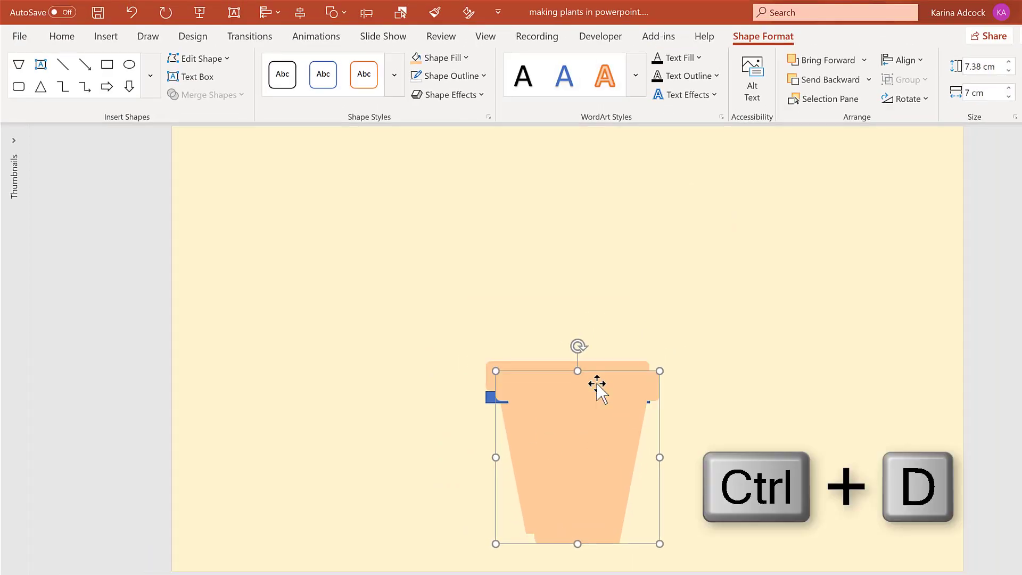
left_click_drag(582, 400, 280, 204)
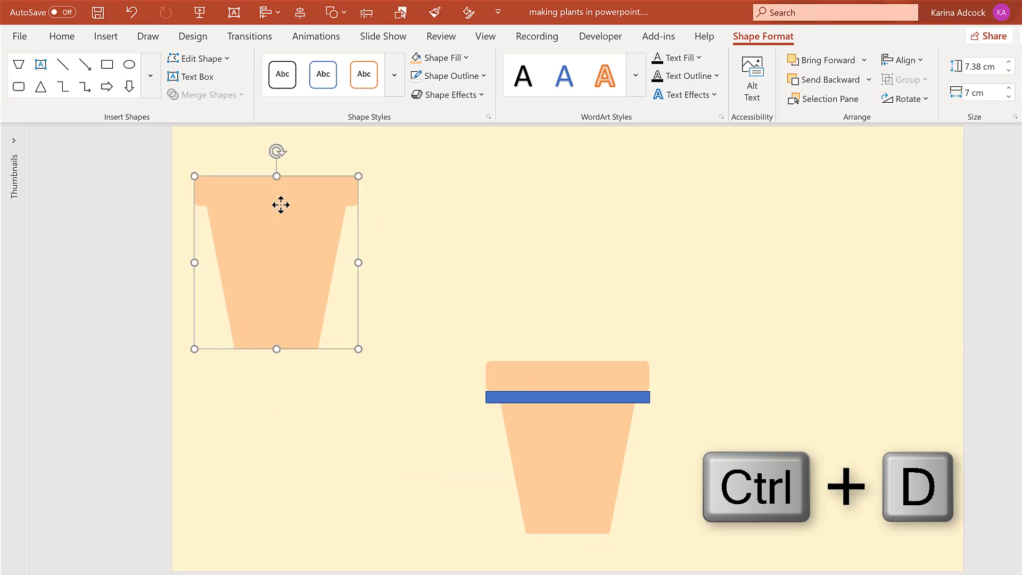
Intersect the original pot with the bar, leaving a thin 0.49 × 5.95 cm peach band
left_click(569, 378)
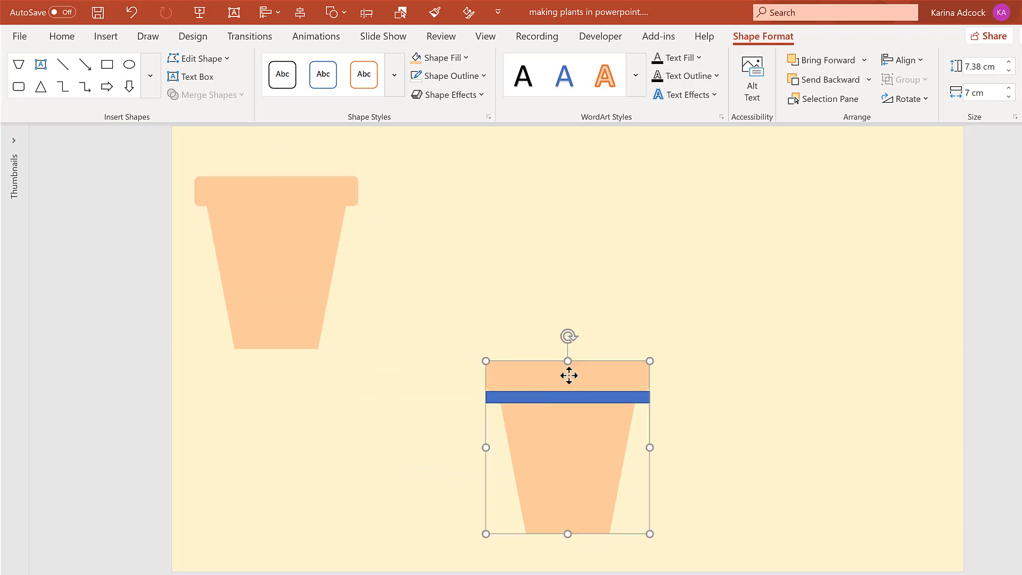
left_click(533, 398, "ctrl")
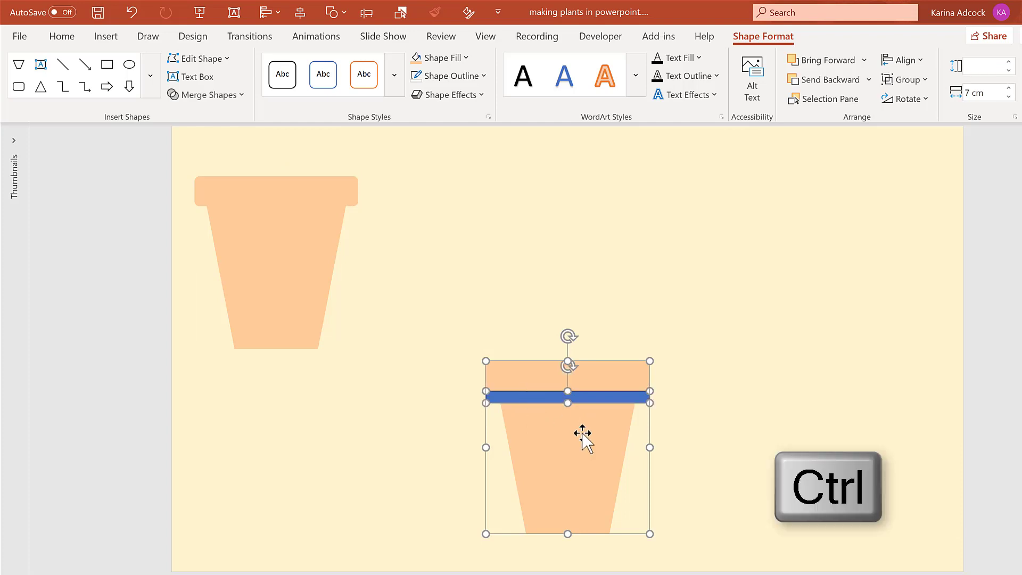
left_click(240, 95)
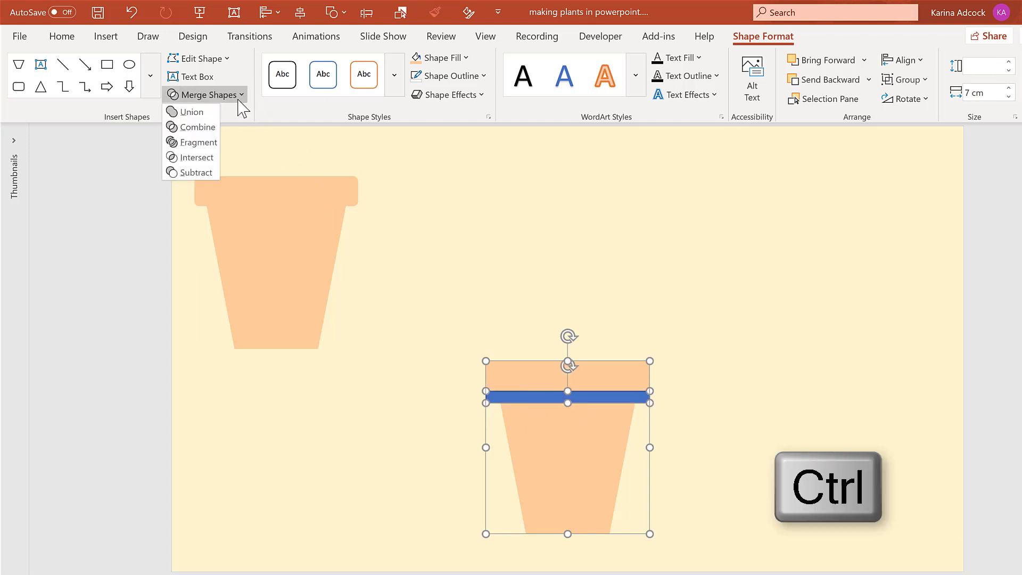
left_click(212, 158)
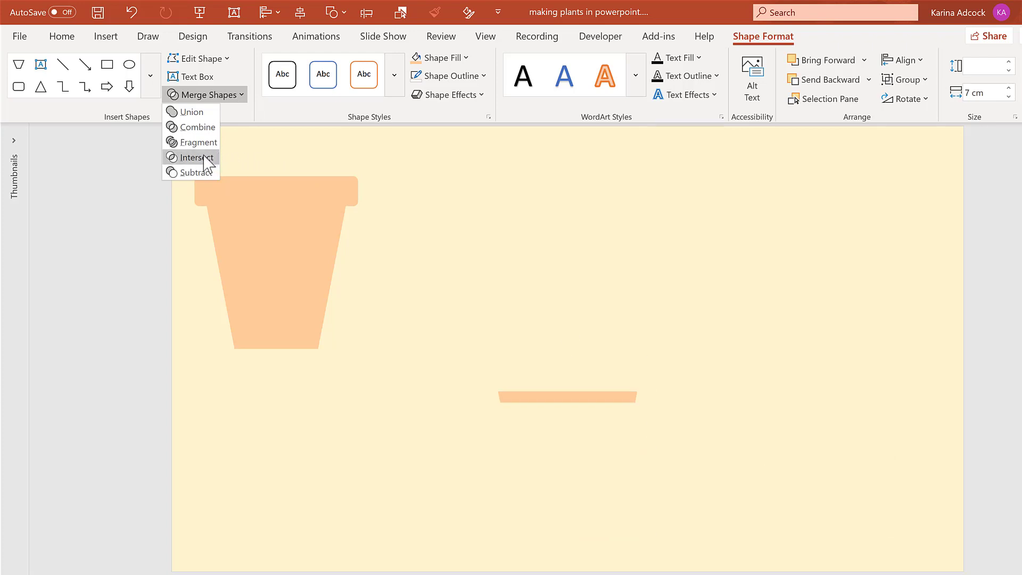
left_click(205, 157)
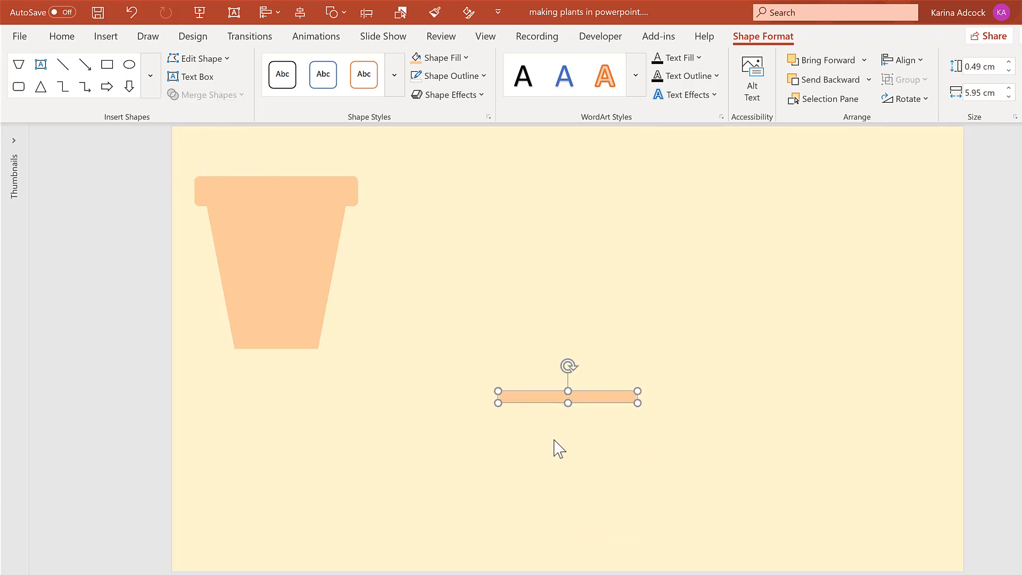
Fill the thin band with the darker salmon recent colour
left_click(465, 406)
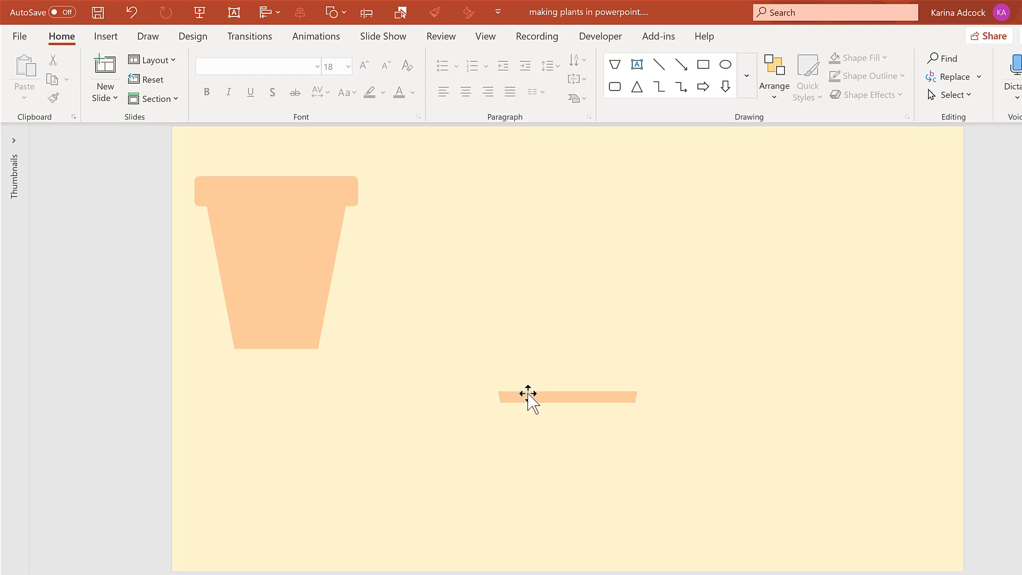
left_click(528, 396)
left_click(440, 58)
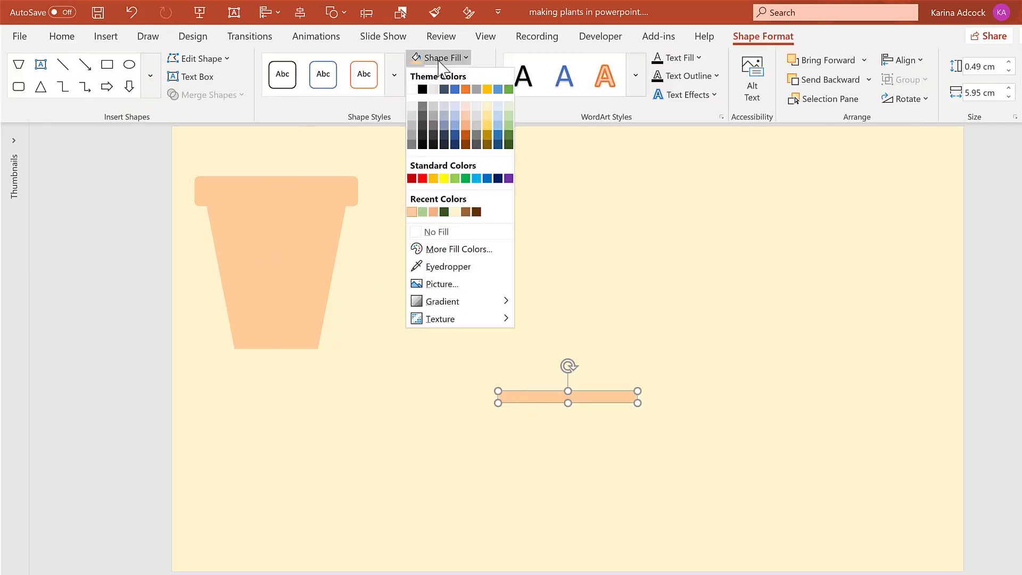
left_click(434, 211)
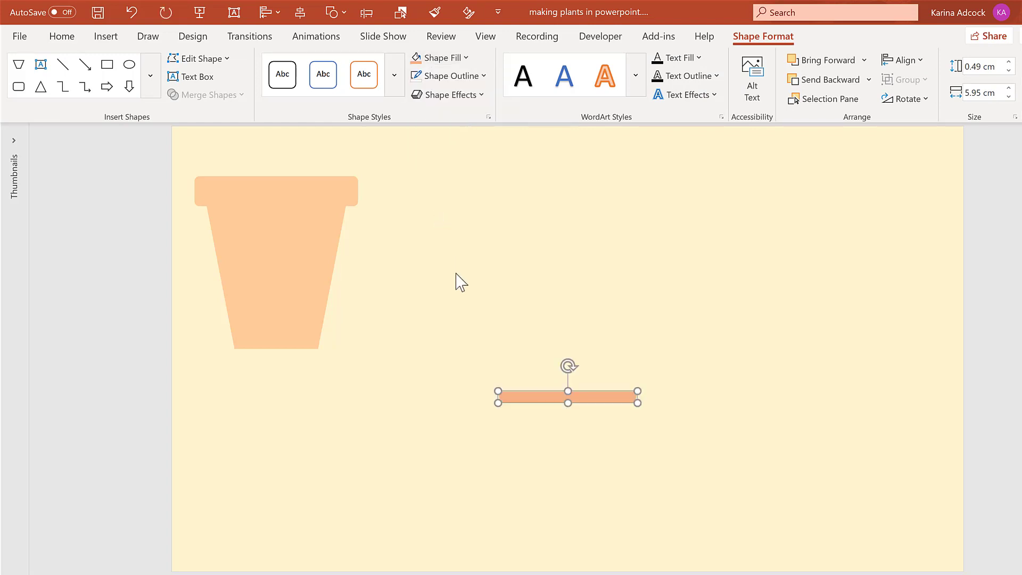
left_click(511, 317)
Move the pot copy over the band, apply Send to Back, and align the band under its rim
left_click(244, 196)
left_click_drag(323, 286, 475, 420)
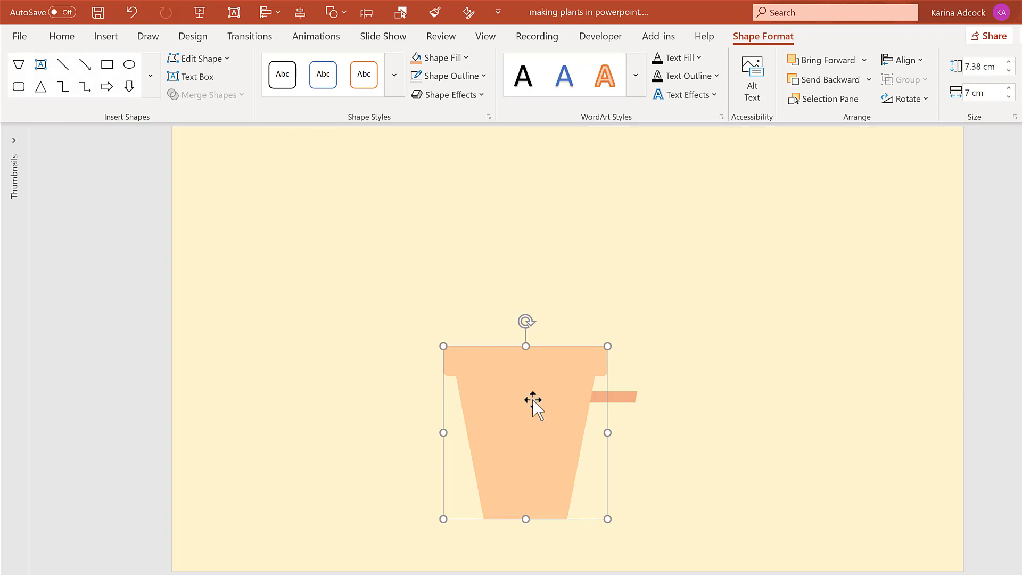
left_click_drag(466, 381, 416, 361)
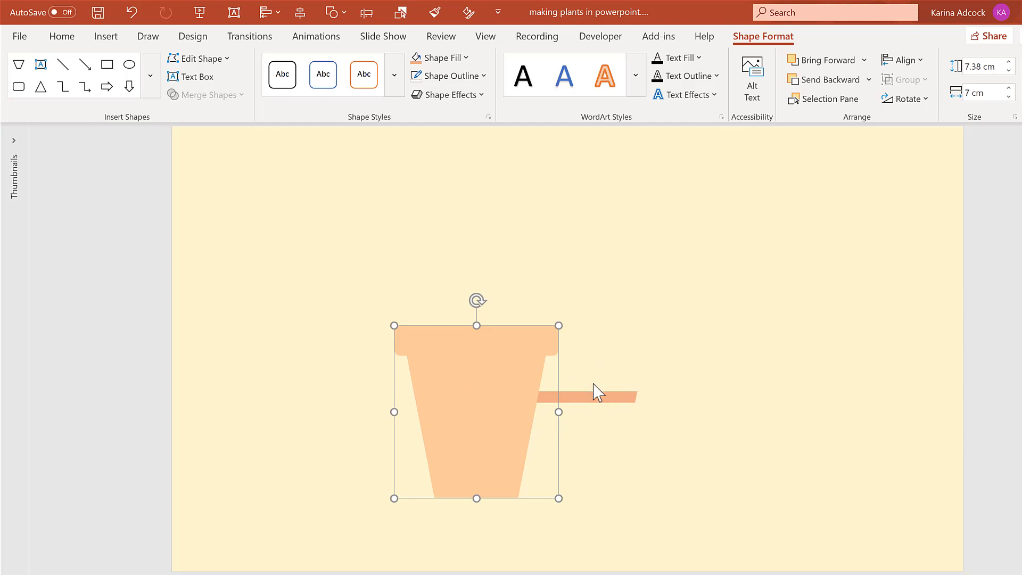
left_click(868, 81)
left_click(861, 114)
left_click_drag(475, 358, 554, 388)
left_click(432, 359)
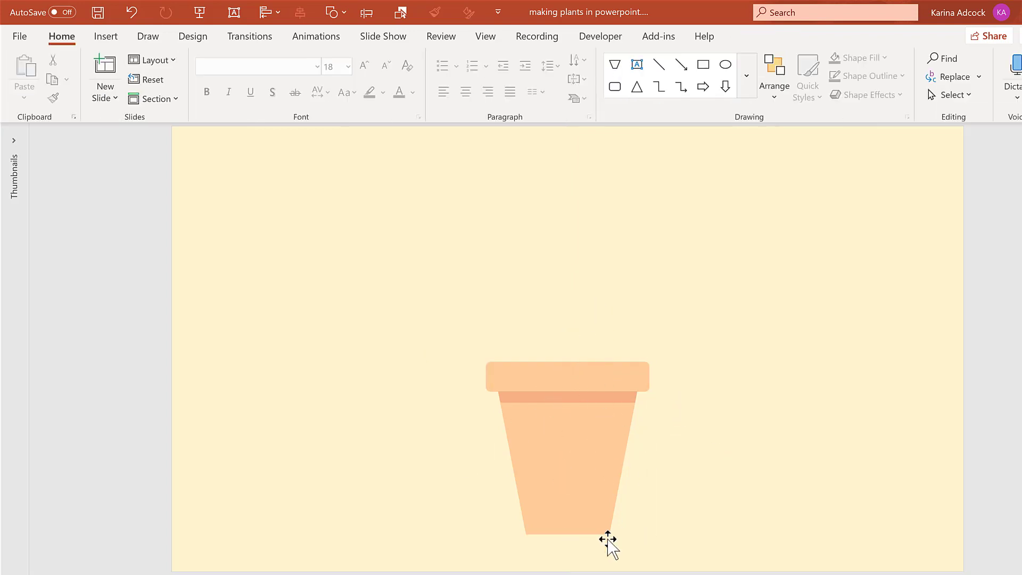
Draw a blue rectangle and position it over the pot's right half
left_click(703, 65)
mouse_move(665, 321)
left_mouse_down()
mouse_move(794, 550)
mouse_move(815, 551)
left_mouse_up()
left_click_drag(743, 414, 654, 413)
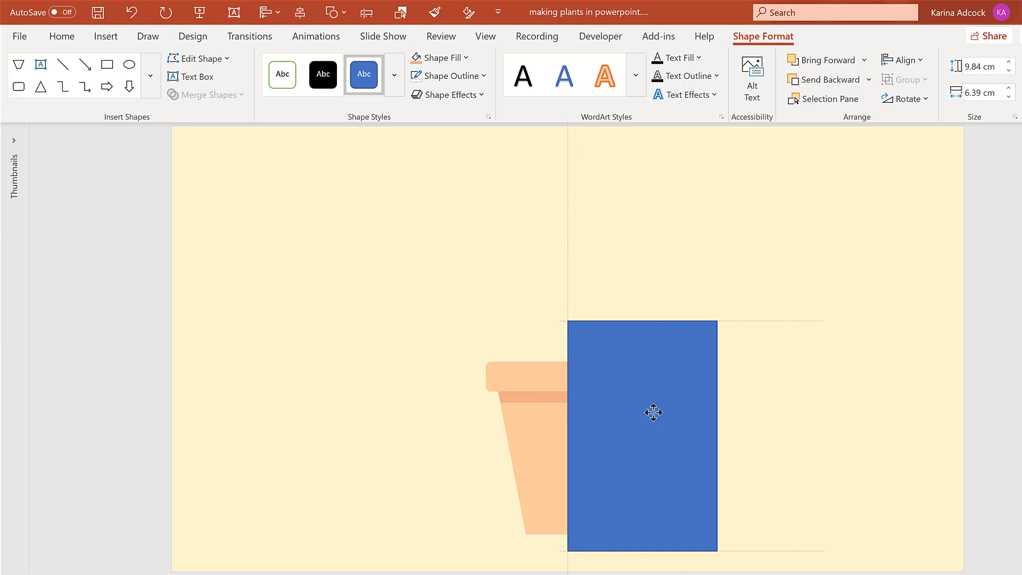
left_click_drag(654, 413, 654, 413)
Duplicate the pot with Ctrl+D and move the spare copy to the upper left
left_click(559, 377)
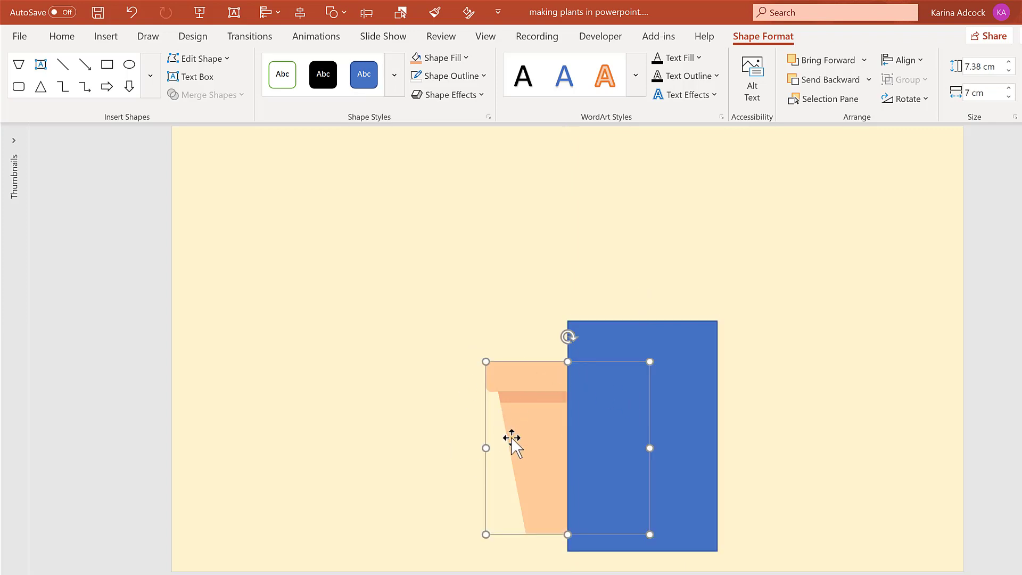
key("ctrl+d")
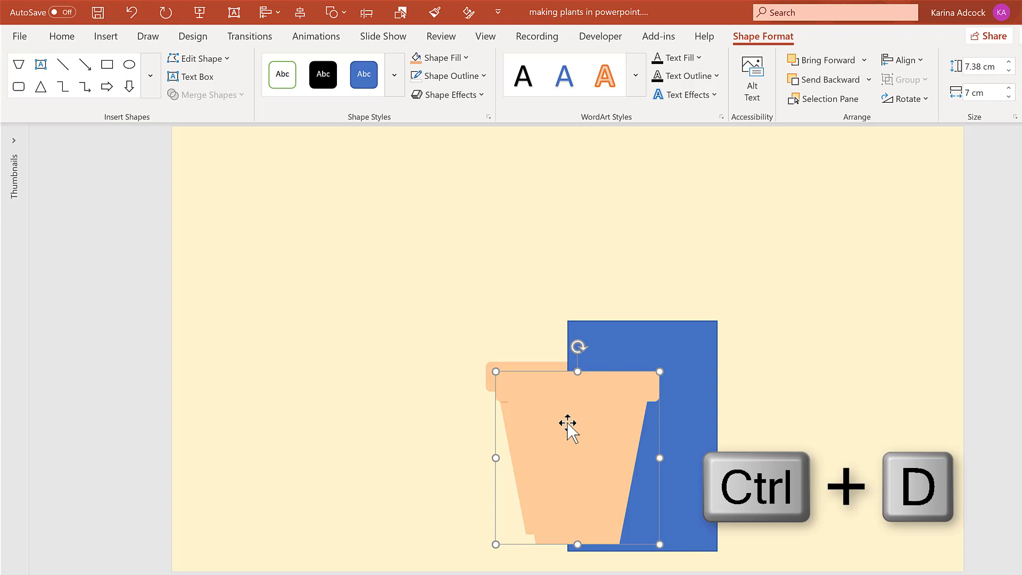
left_click_drag(573, 430, 283, 235)
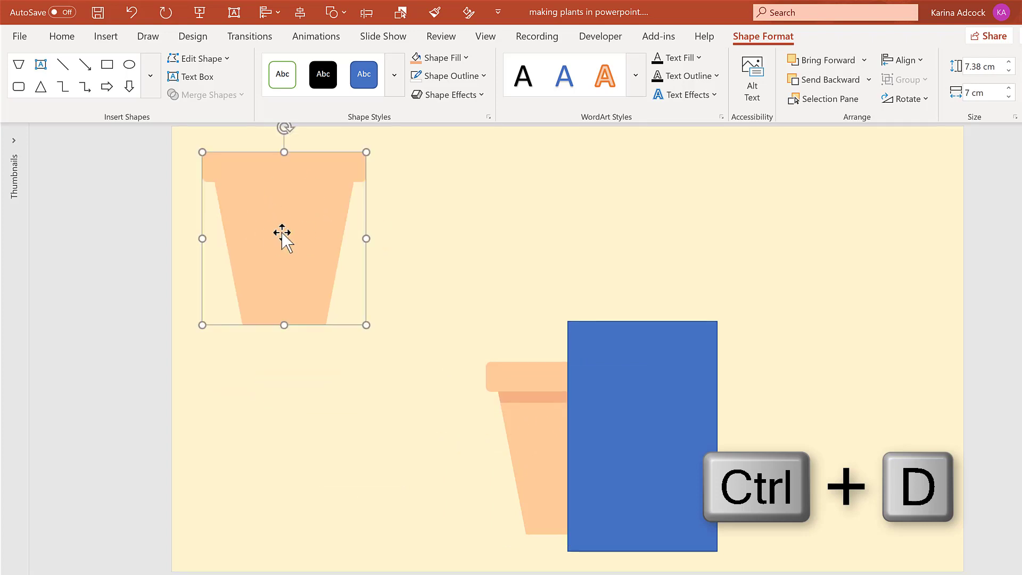
Select the blue rectangle plus the pot and intersect them into a 7.38 × 3.5 cm right-half shape
left_click(628, 346)
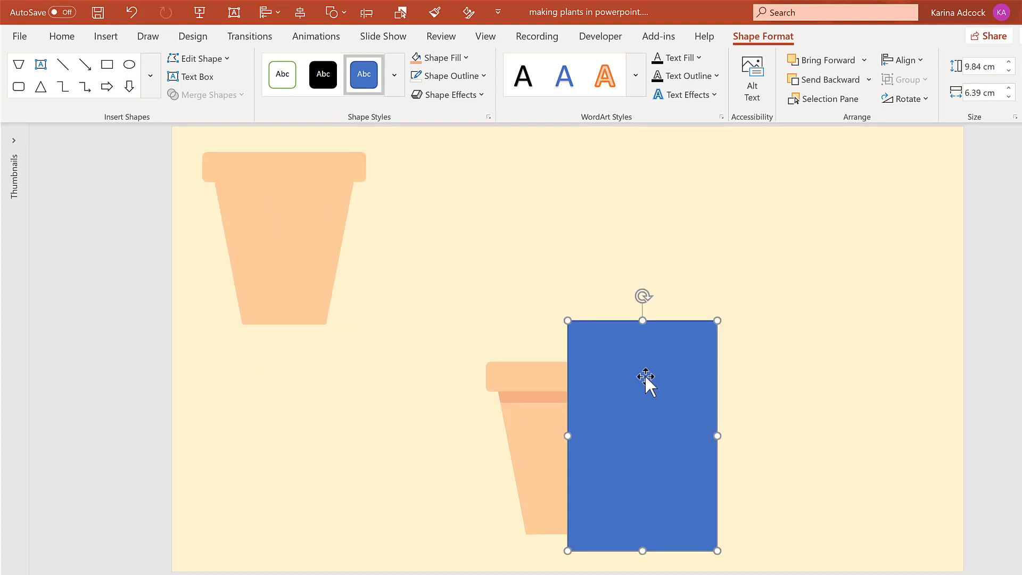
left_click(531, 376, "ctrl")
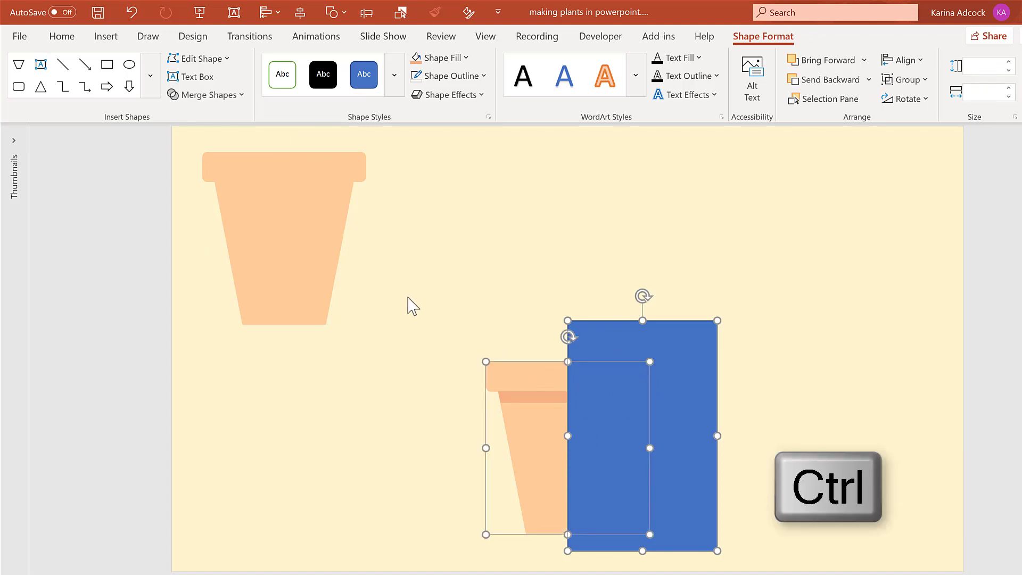
left_click(212, 96)
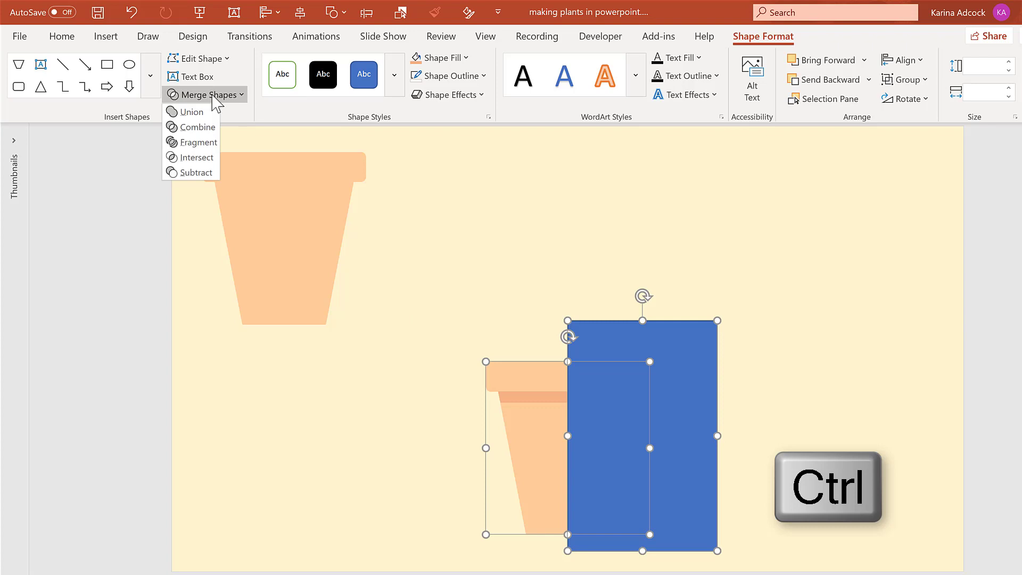
left_click(203, 173)
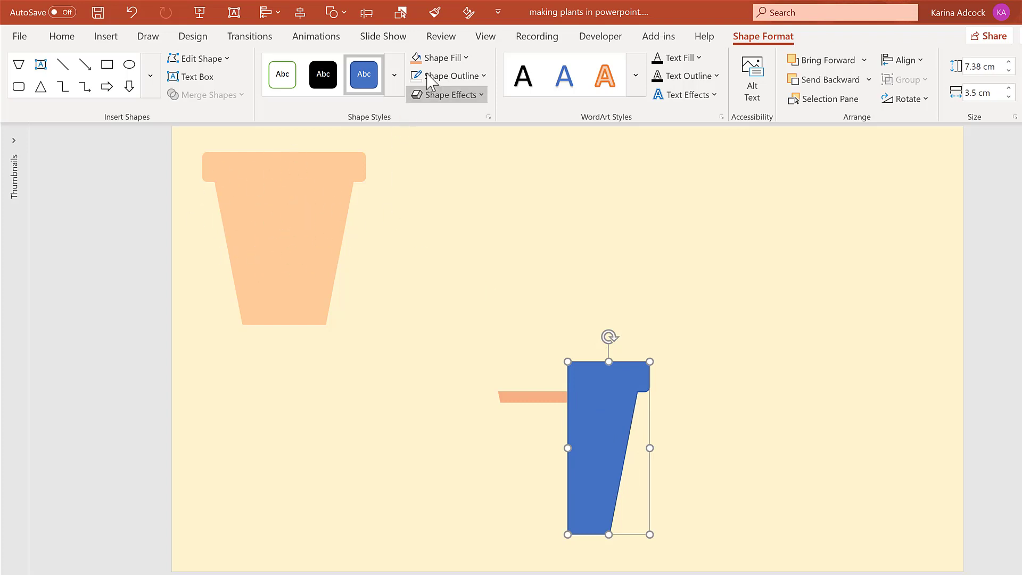
Fill the right-half shape black and set its transparency to 90% in Format Shape
left_click(465, 58)
left_click(423, 89)
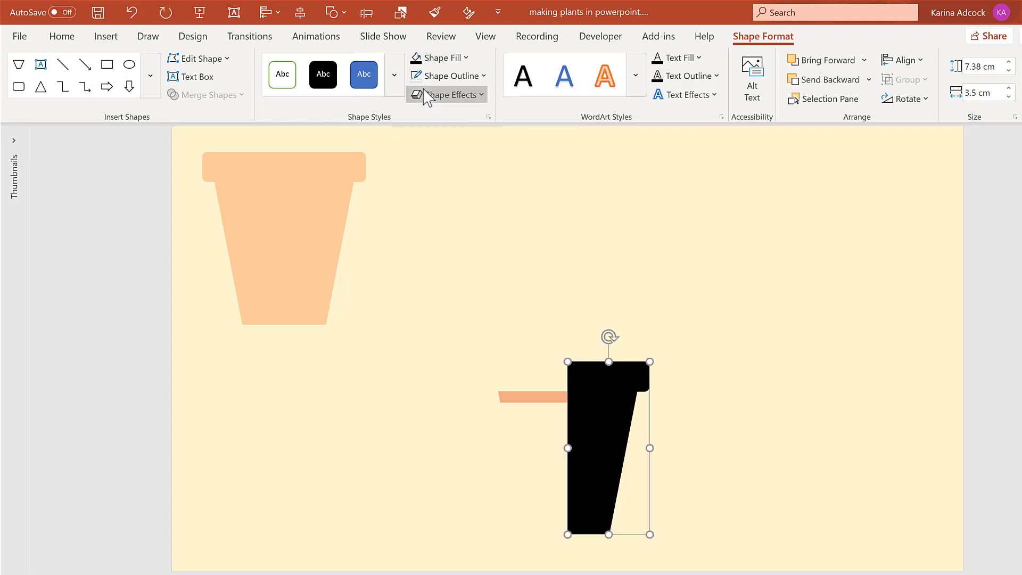
left_click(462, 116)
left_click(974, 349)
type("90")
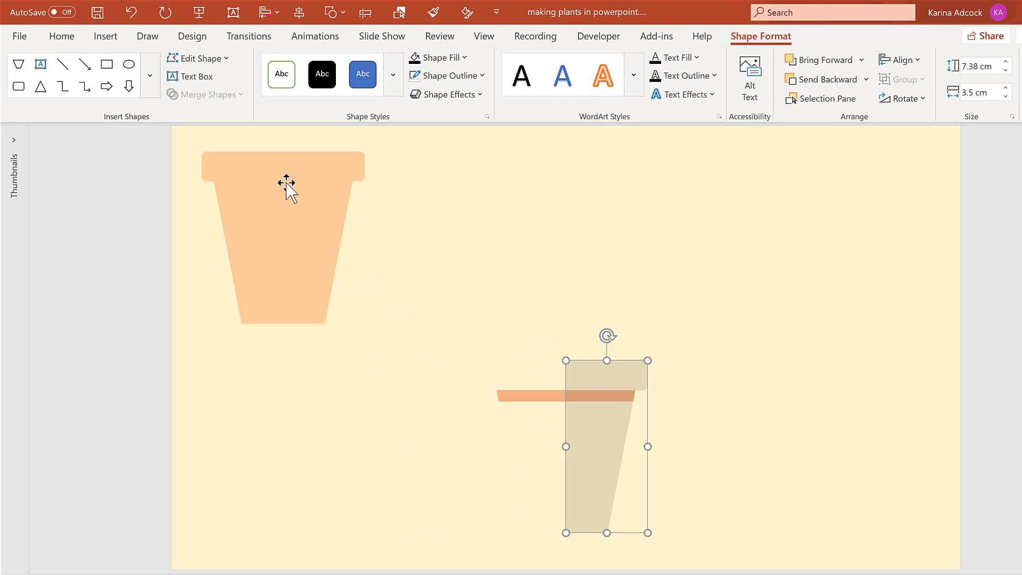
Place the spare pot under the translucent half, send it to back, and align it exactly
left_click(140, 183)
left_click_drag(257, 183, 551, 397)
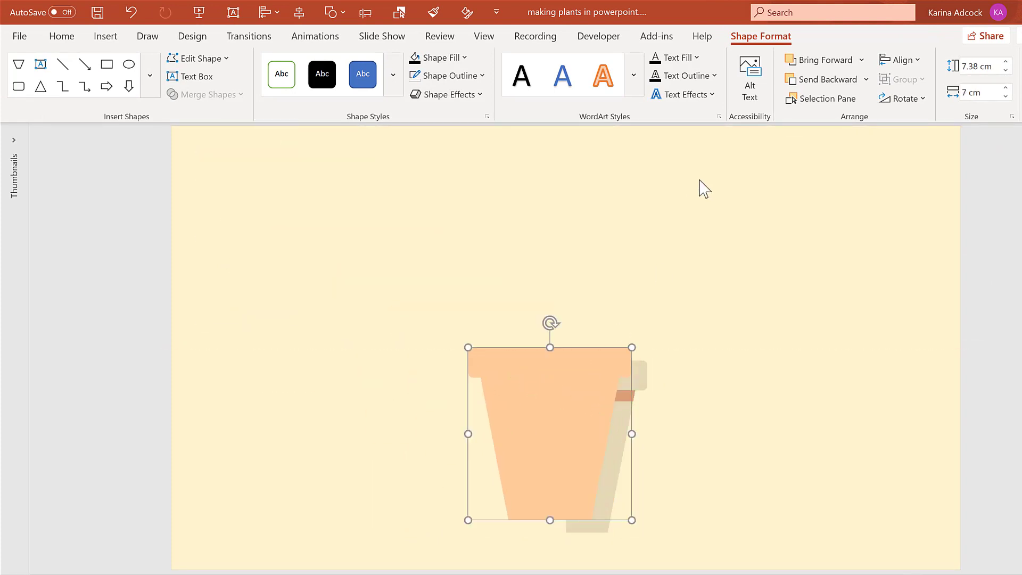
left_click(866, 79)
left_click(852, 119)
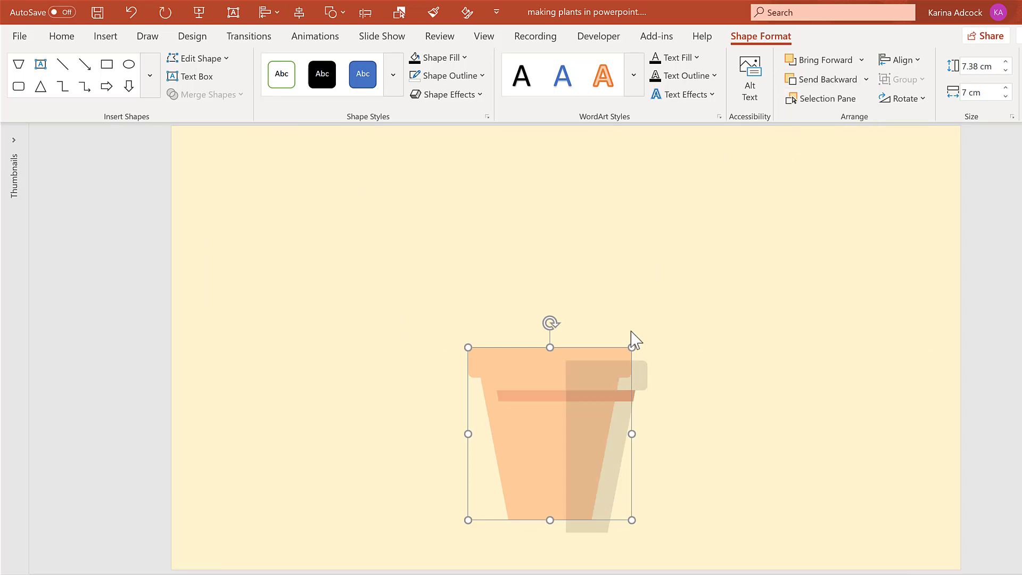
mouse_move(542, 368)
left_mouse_down()
mouse_move(532, 374)
mouse_move(543, 384)
left_mouse_up()
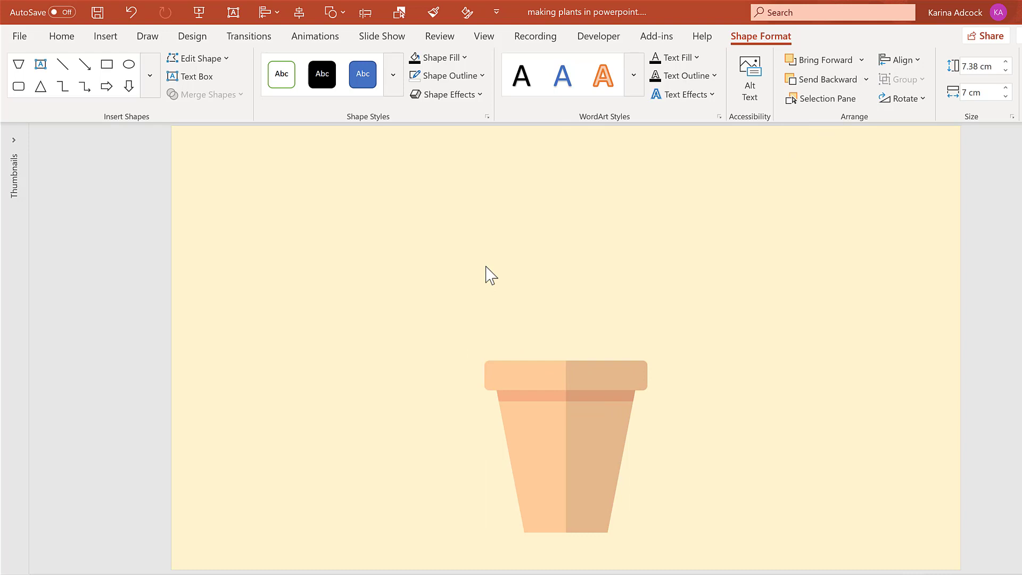
left_click(469, 370)
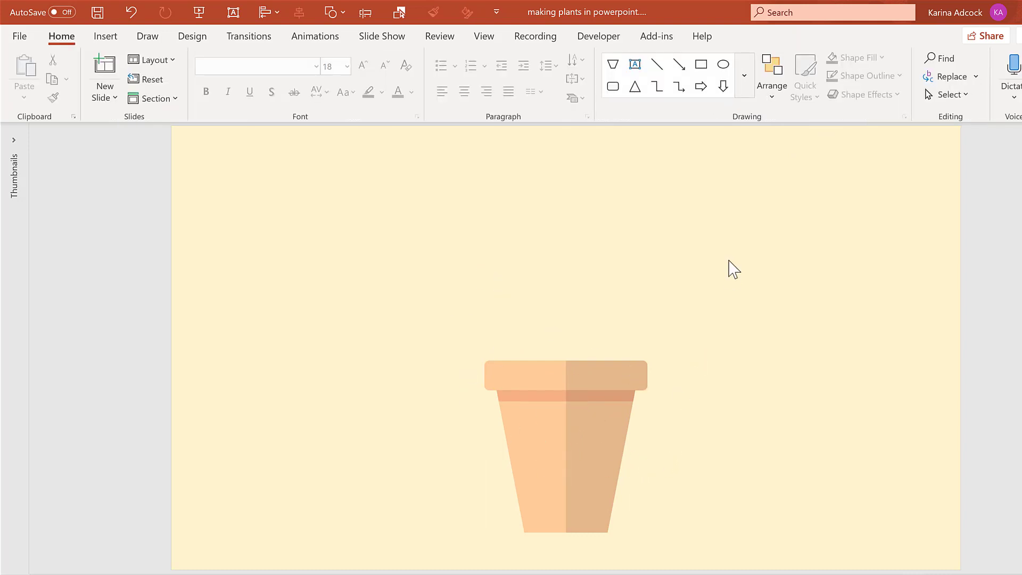
Draw a Shift-constrained circle above the pot, then duplicate it and overlap the copy to the right
left_click(745, 89)
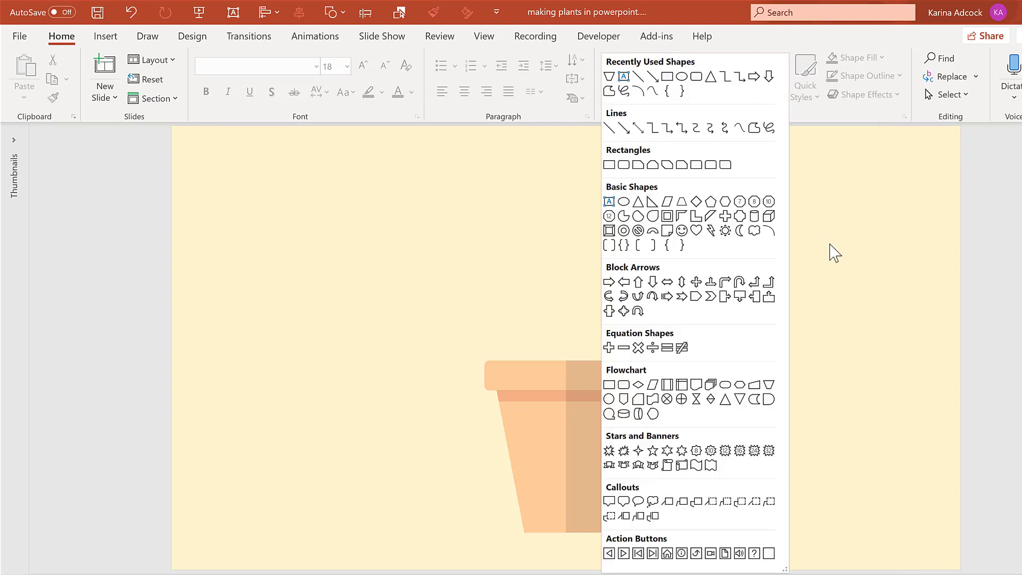
left_click(624, 203)
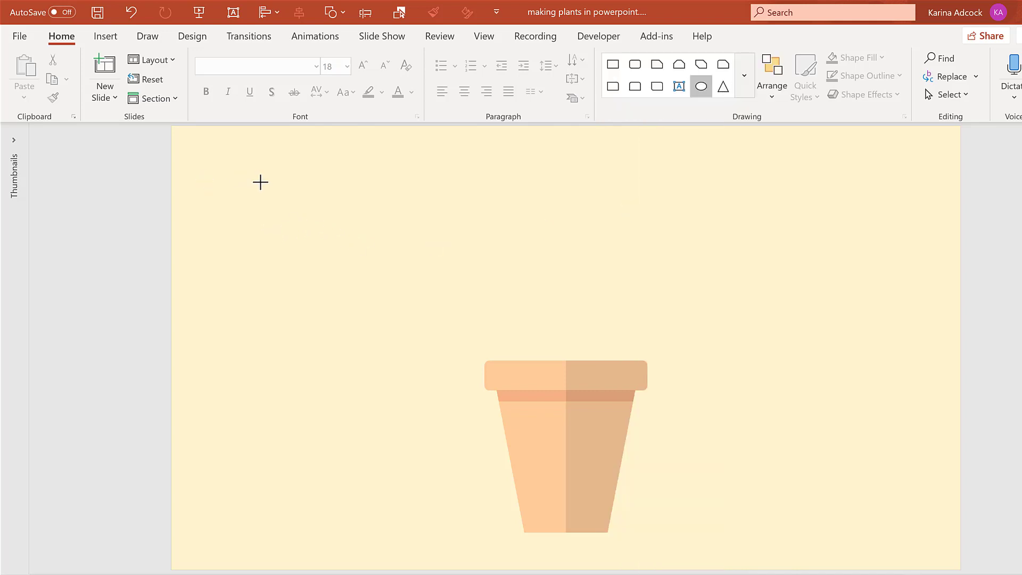
key("shift")
left_click_drag(265, 189, 358, 260)
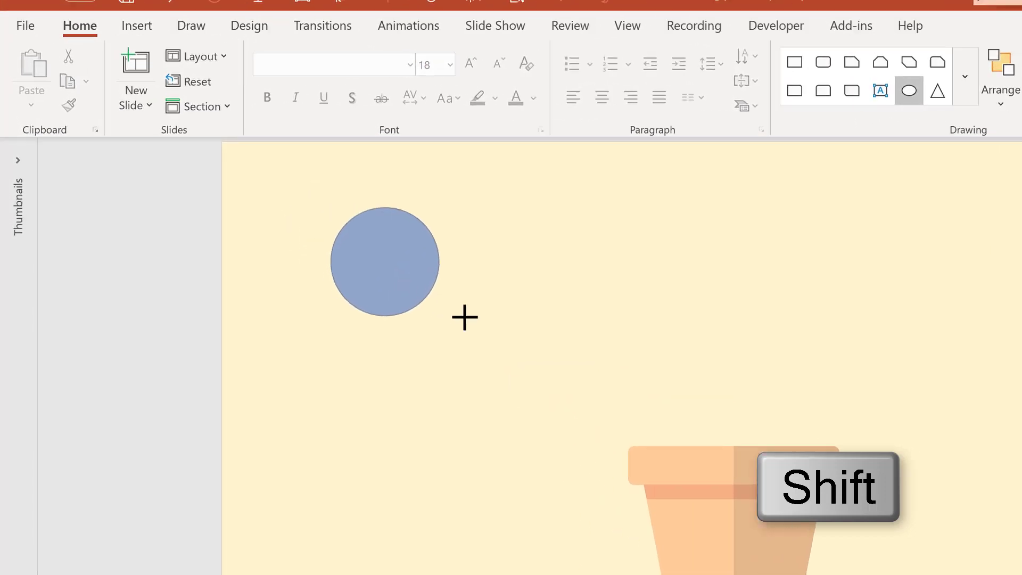
left_click_drag(465, 317, 523, 363)
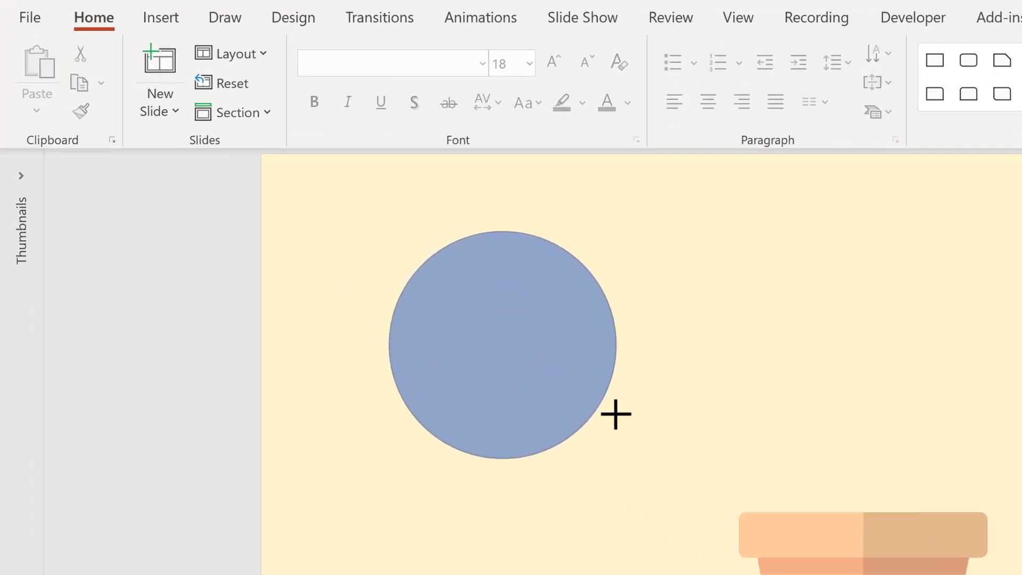
left_click_drag(616, 414, 616, 414)
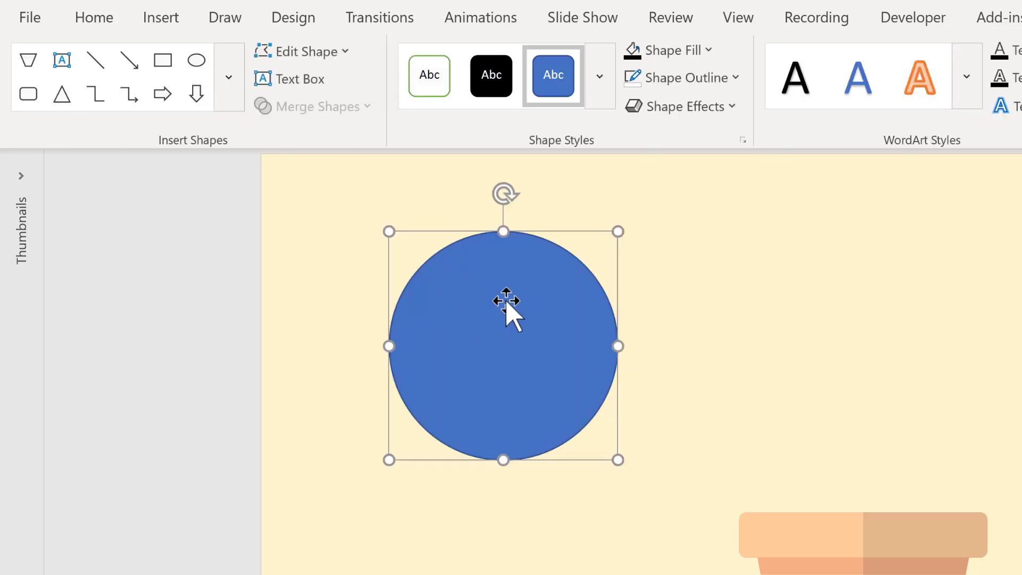
key("ctrl+d")
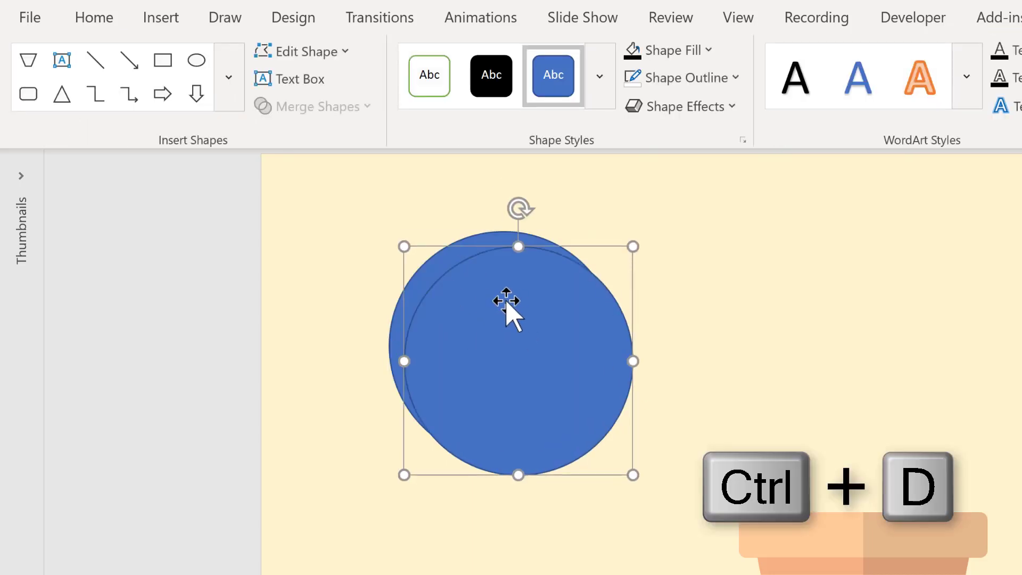
left_click_drag(512, 315, 647, 301)
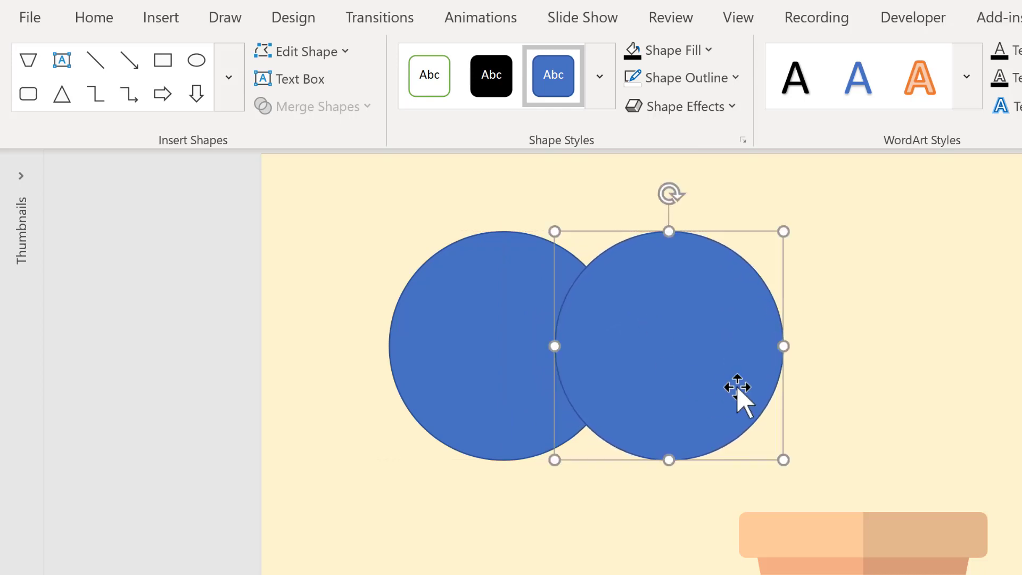
Intersect the two overlapping circles into one pointed blue leaf, then reselect the leaf
left_click(492, 297, "ctrl")
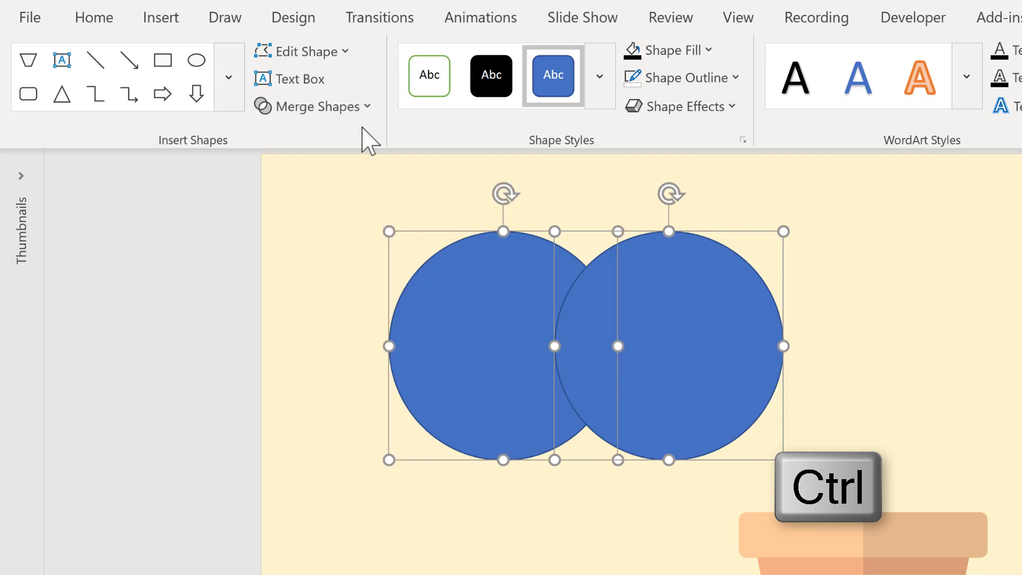
left_click(357, 108)
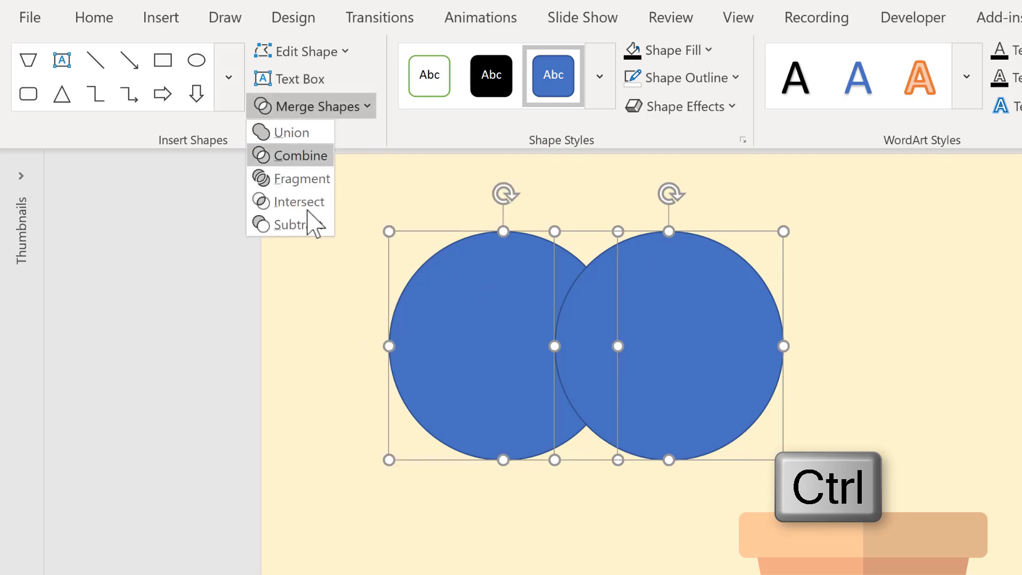
left_click(307, 208)
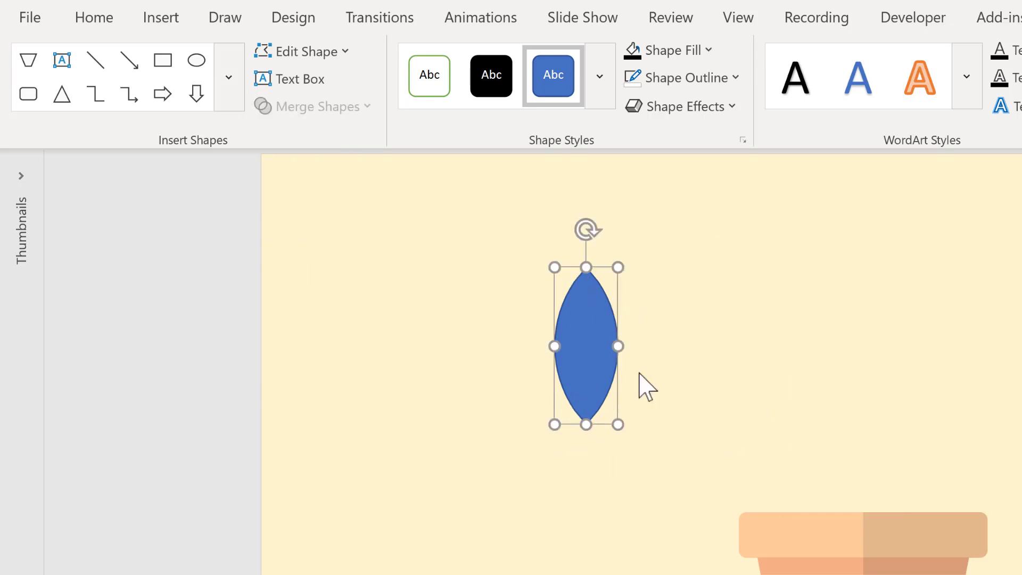
left_click(716, 351)
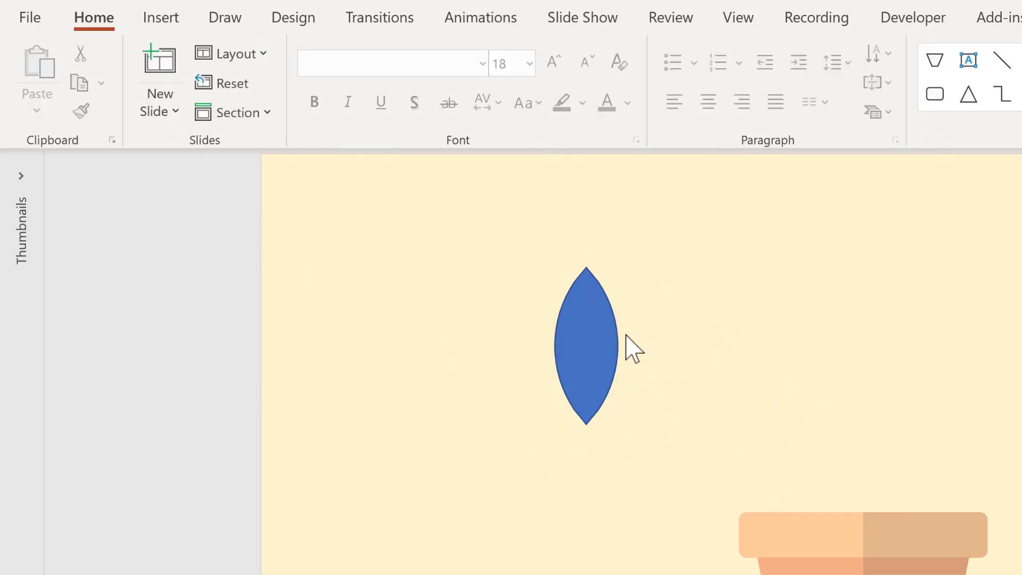
left_click(591, 292)
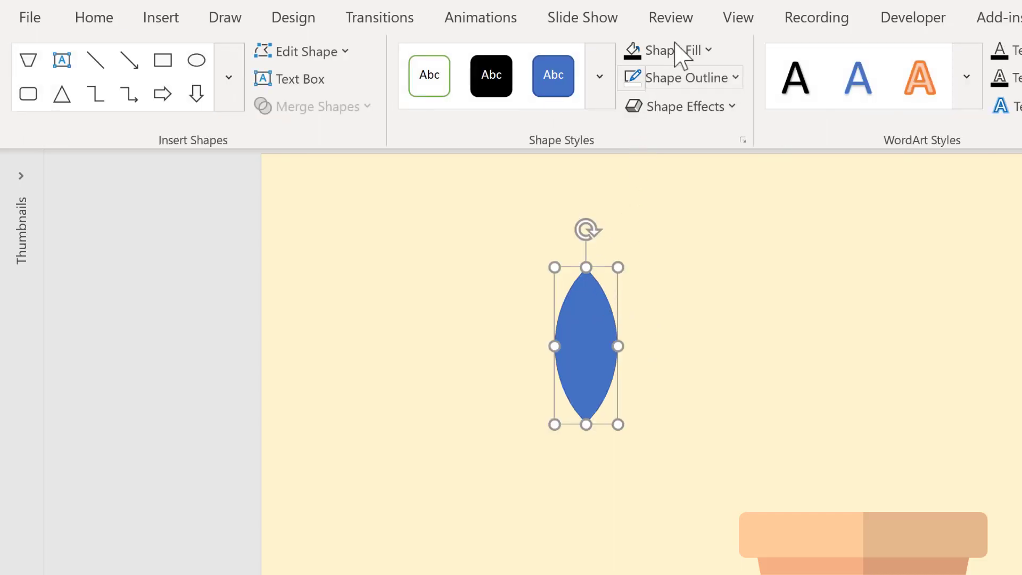
Fill the leaf light green, enlarge it to 8.72 × 3.5 cm, and centre it above the pot
left_click(697, 52)
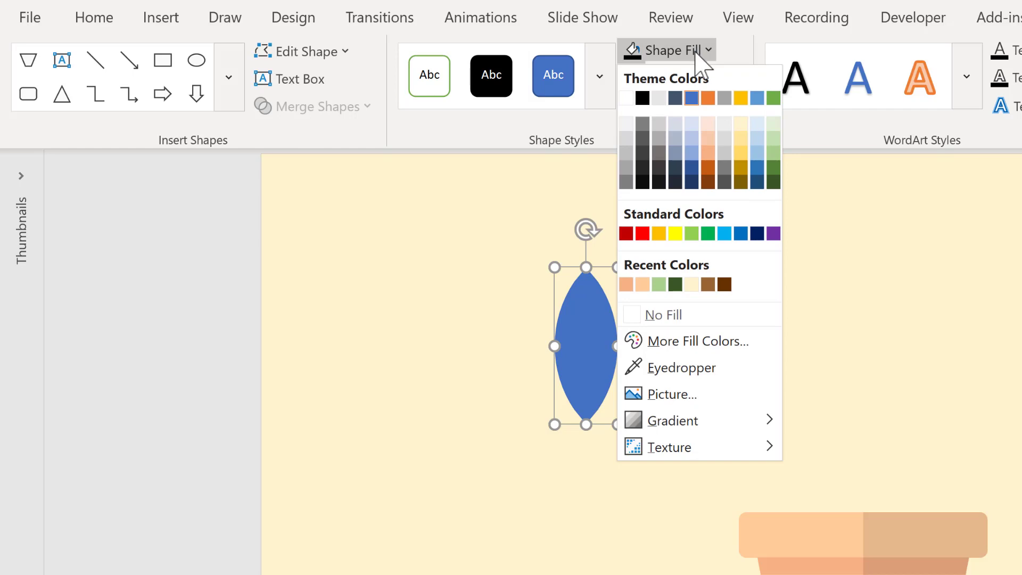
left_click(658, 287)
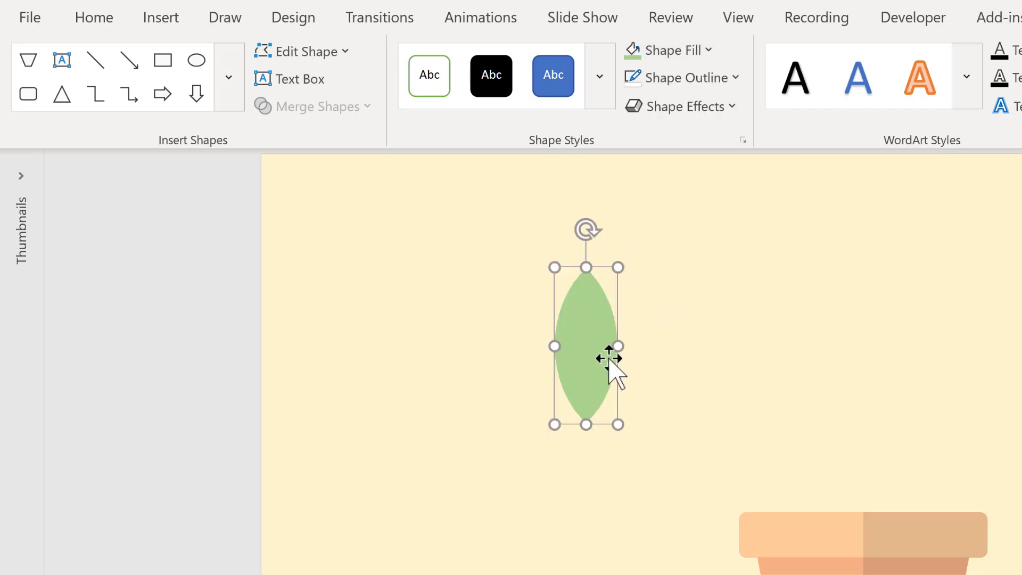
left_click_drag(618, 425, 674, 529)
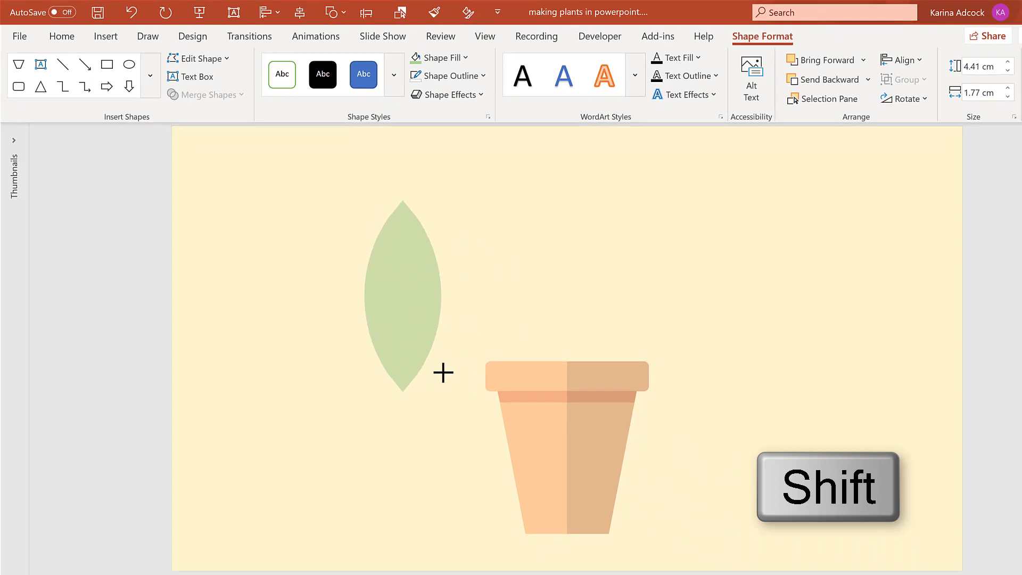
left_click_drag(443, 373, 445, 375)
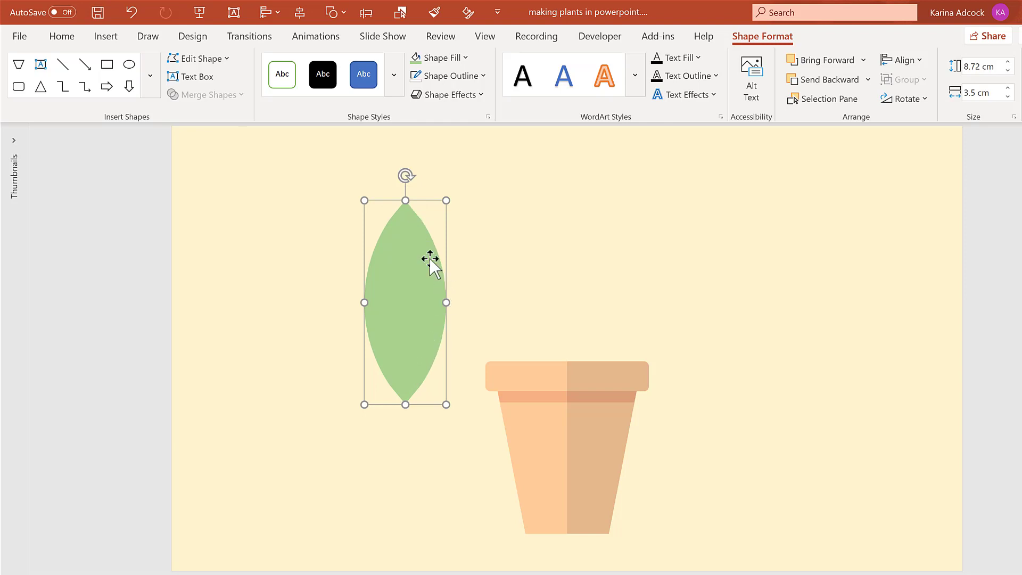
left_click_drag(411, 305, 571, 240)
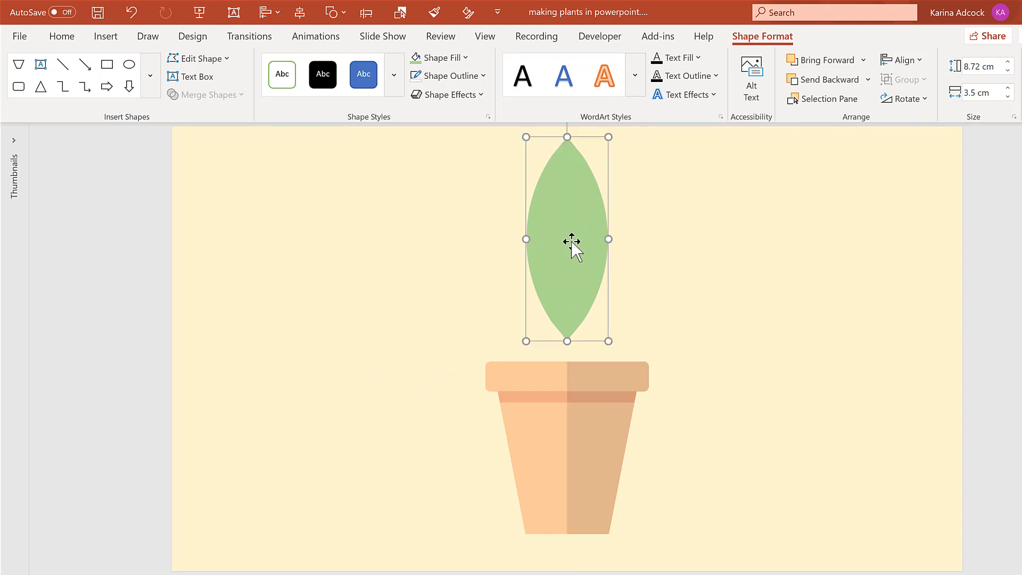
Draw a rectangle over the leaf's right half and set a duplicate leaf aside to the left
left_click(107, 65)
mouse_move(629, 129)
left_mouse_down()
mouse_move(740, 313)
mouse_move(787, 349)
left_mouse_up()
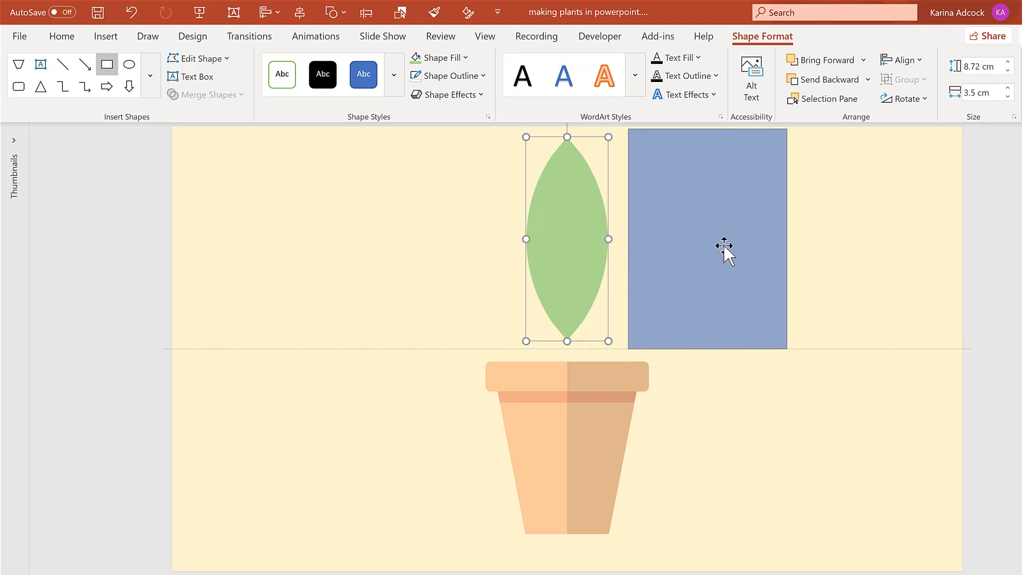
left_click_drag(703, 246, 658, 245)
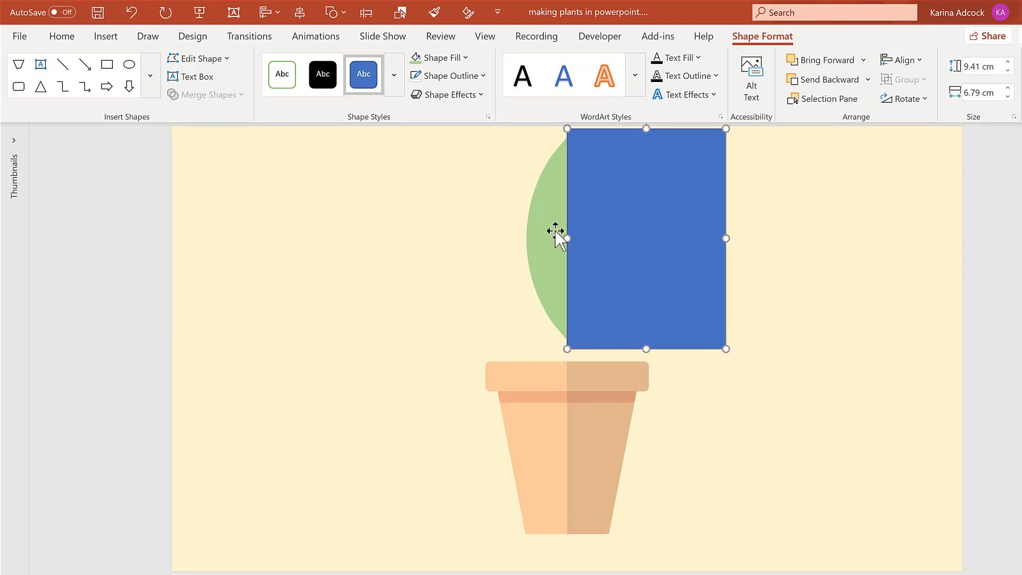
left_click(556, 202)
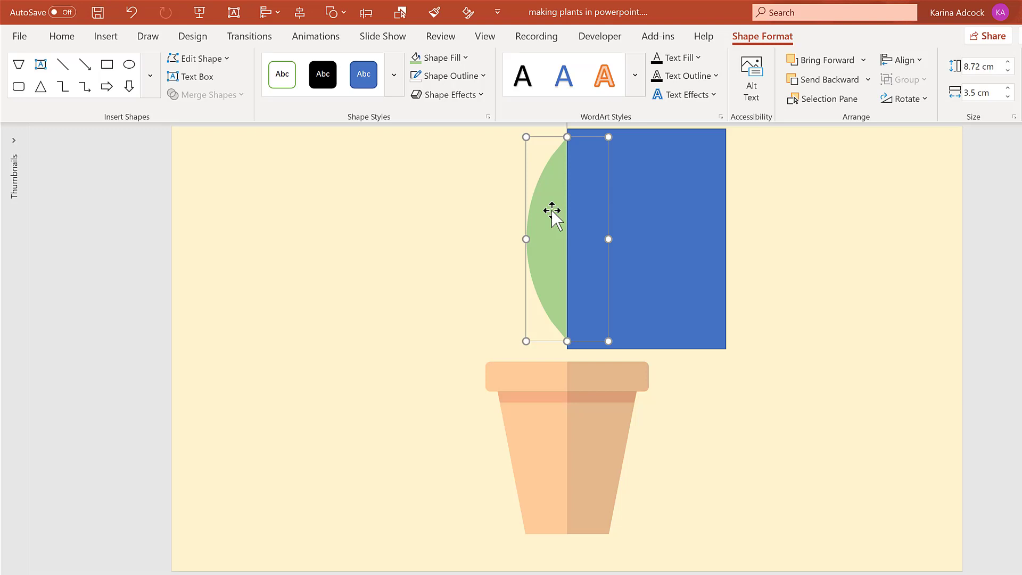
key("ctrl+d")
left_click_drag(466, 240, 361, 232)
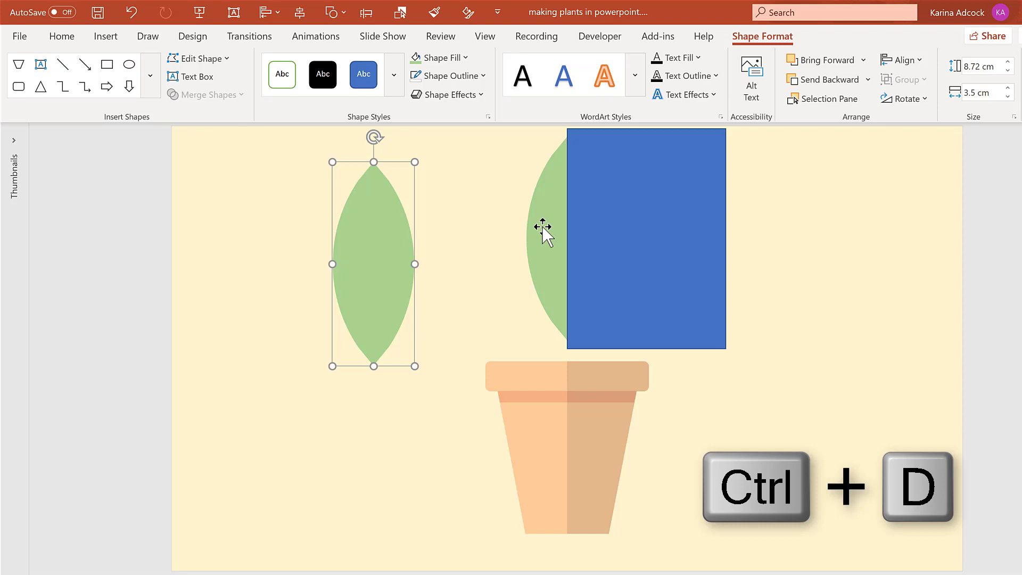
Intersect the rectangle with the leaf, leaving a blue half-lens shape
left_click(648, 205)
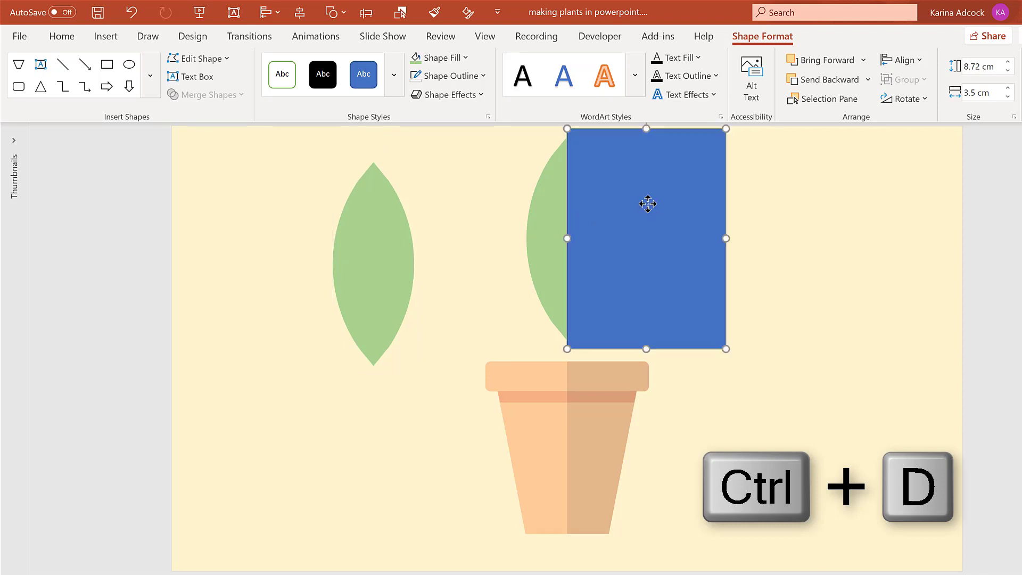
left_click(554, 207, "ctrl")
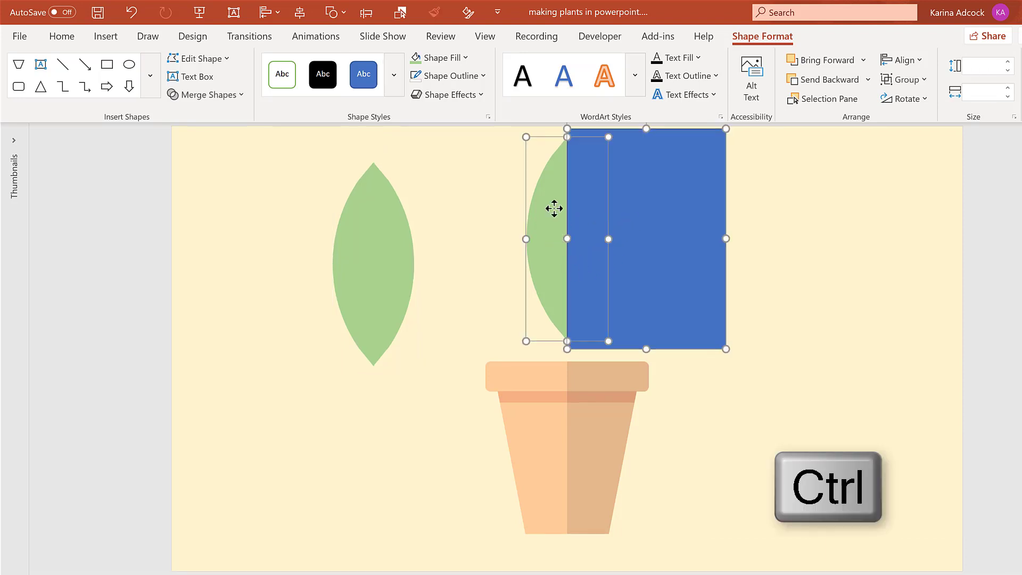
left_click(234, 95)
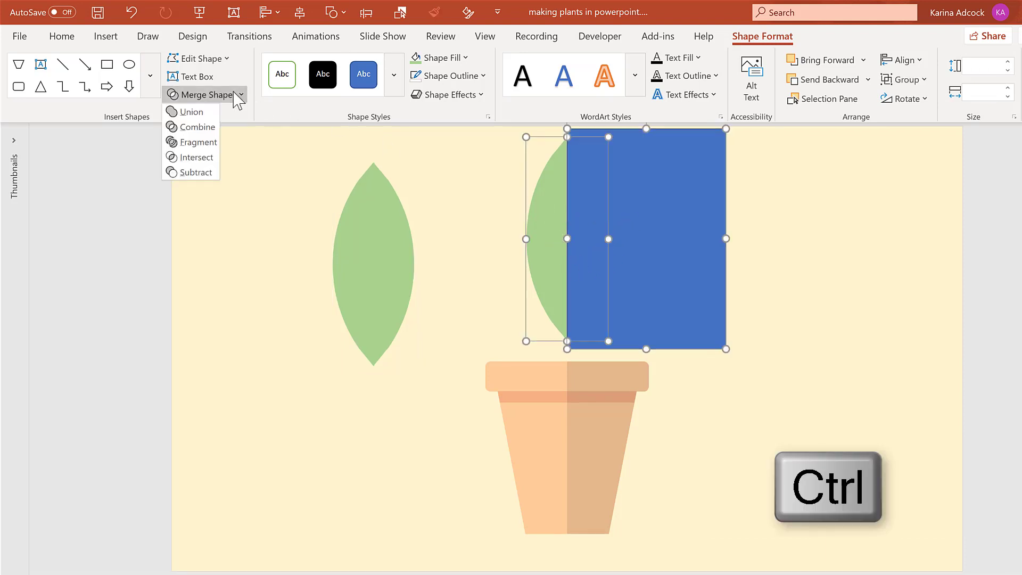
left_click(209, 158)
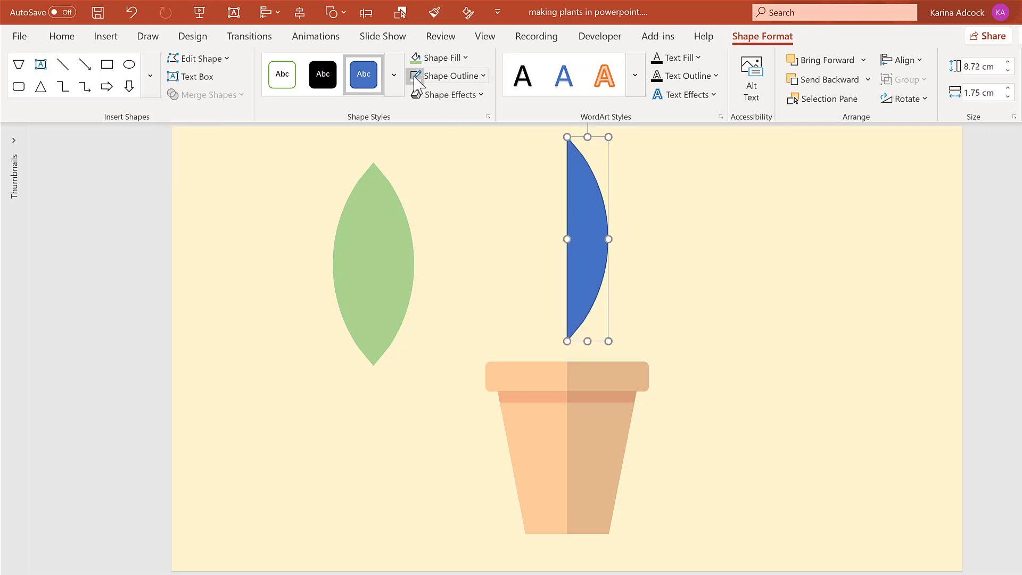
Fill the half-lens dark green and bring the light green leaf beside it
left_click(445, 58)
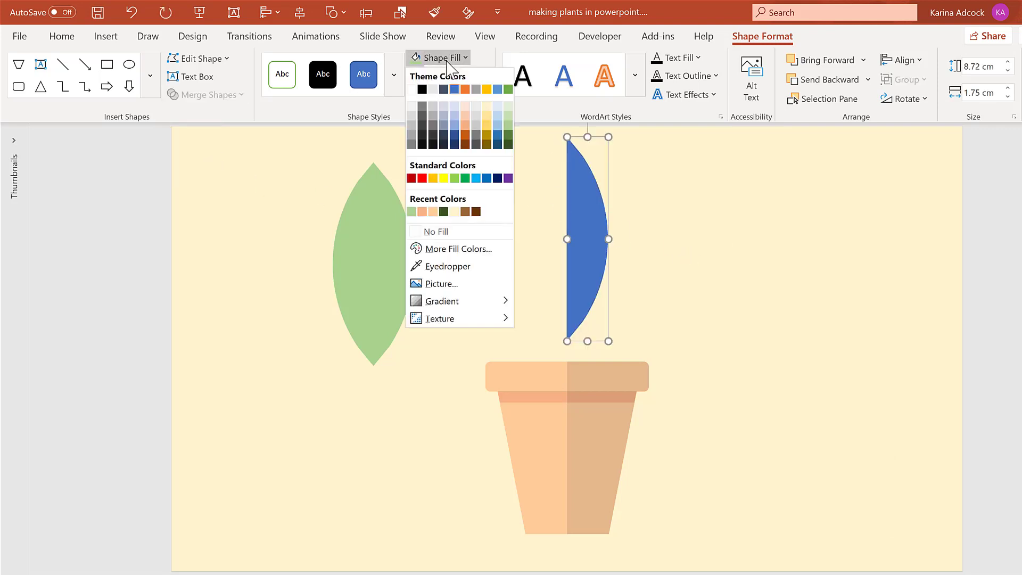
left_click(443, 212)
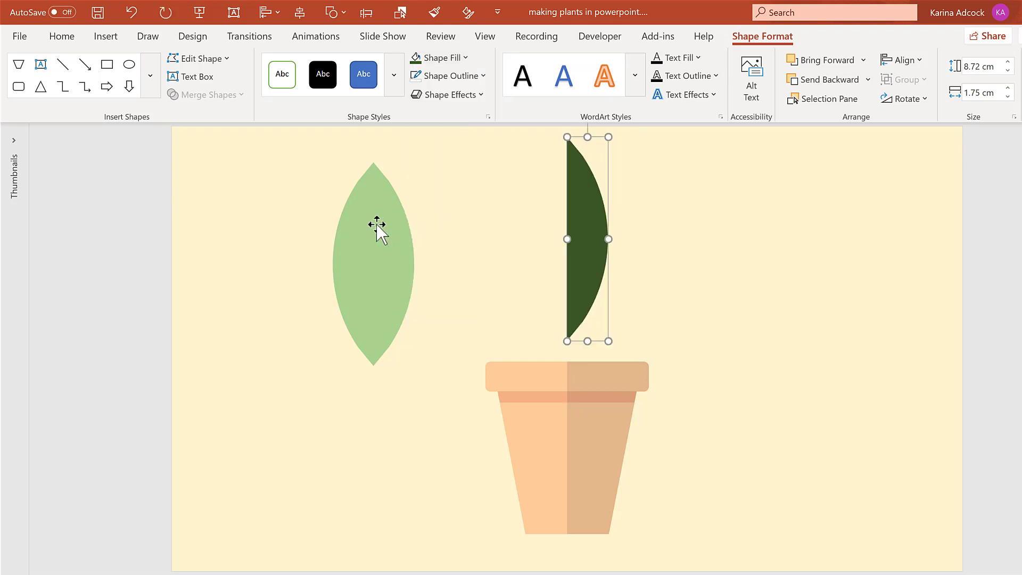
left_click_drag(391, 223, 550, 214)
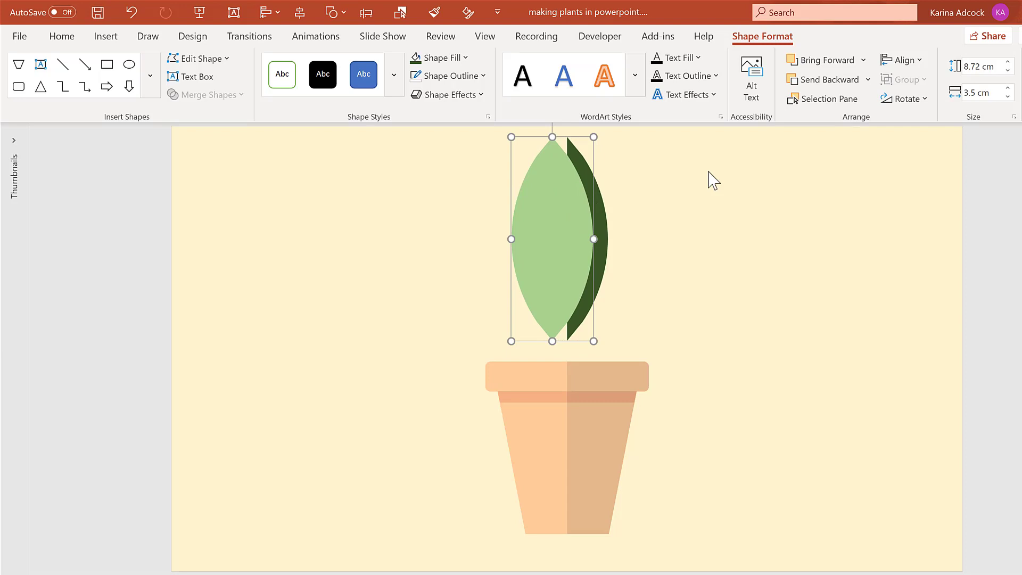
Send the light leaf to the back, align it under the dark half, and select both shapes
left_click(868, 80)
left_click(851, 114)
left_click_drag(549, 210, 555, 208)
left_click_drag(507, 132, 513, 132)
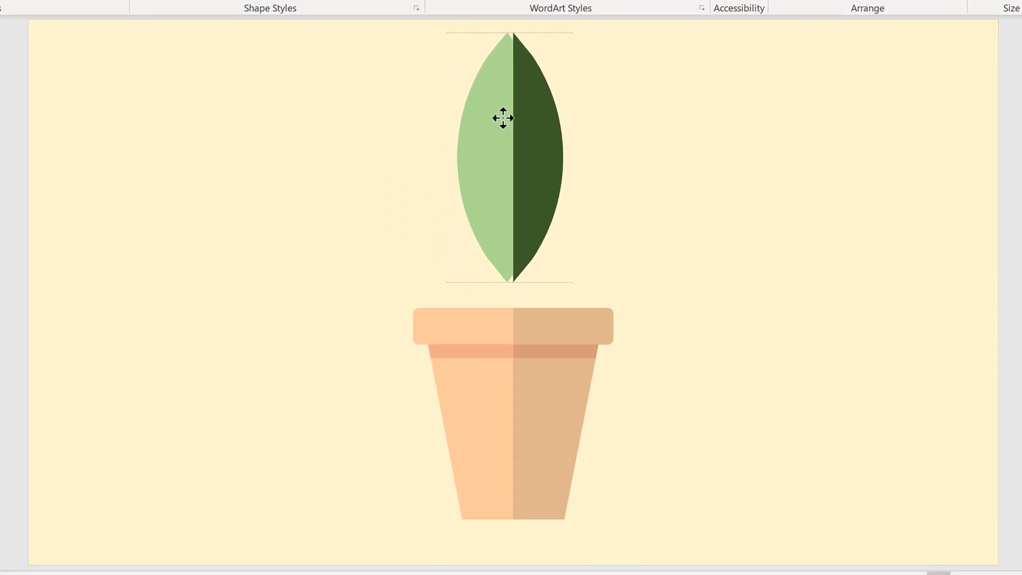
left_click(561, 145, "ctrl")
left_click(536, 137, "ctrl")
left_click(484, 116, "ctrl")
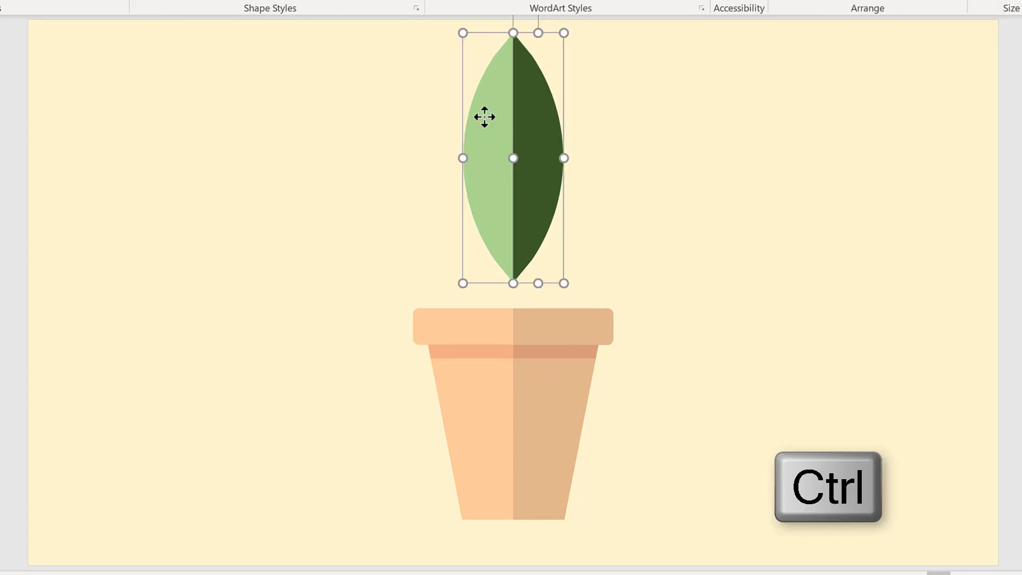
Group the halves into one leaf on the pot and add a narrower, clockwise-tilted copy
key("ctrl+g")
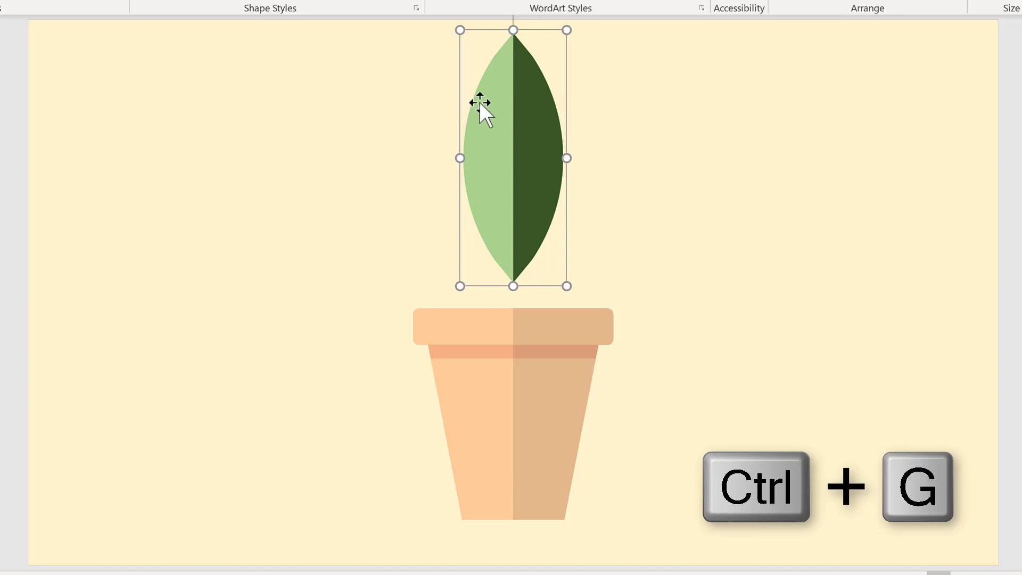
left_click_drag(492, 87, 492, 169)
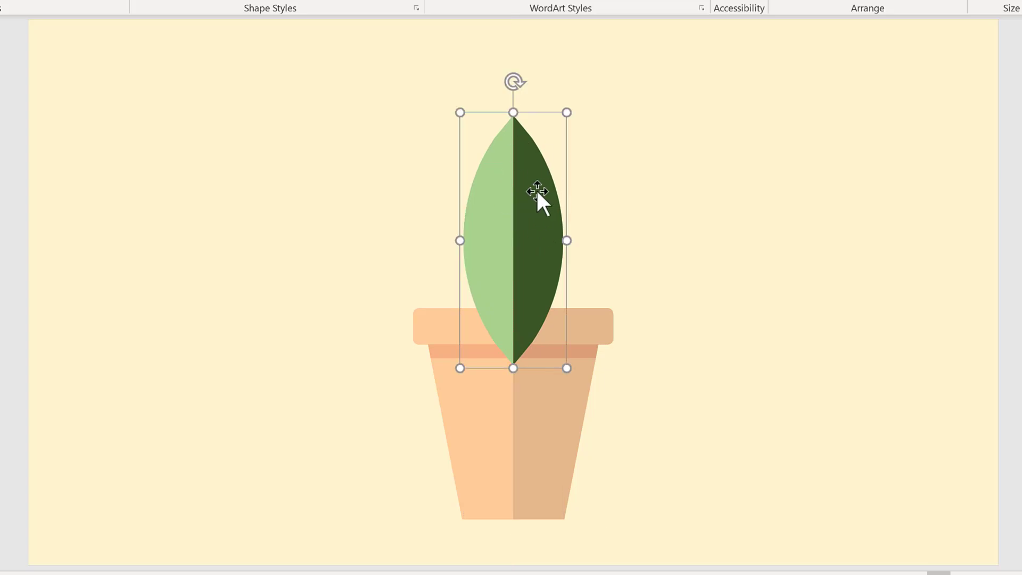
key("ctrl+d")
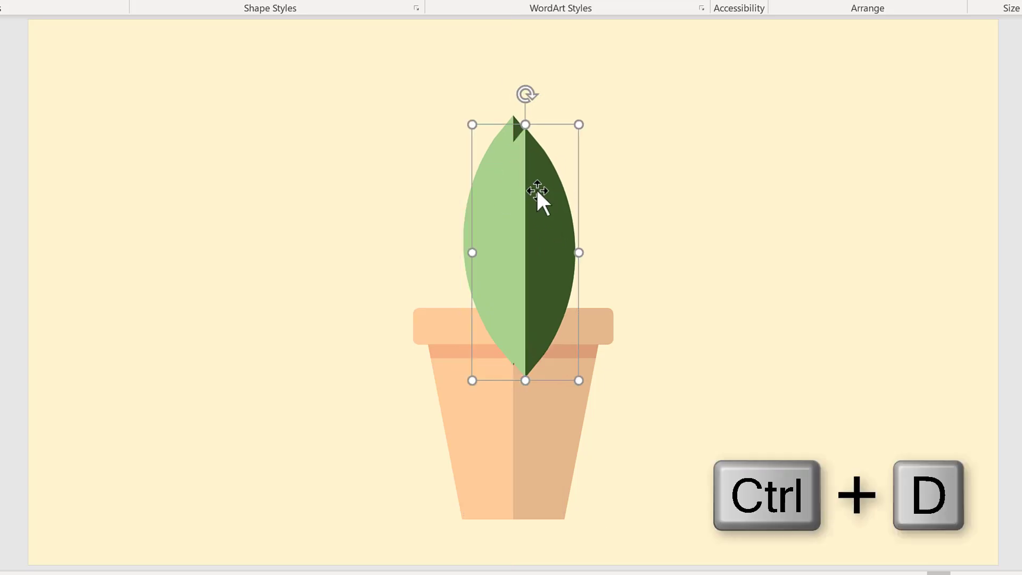
left_click_drag(530, 95, 602, 140)
left_click_drag(538, 218, 550, 226)
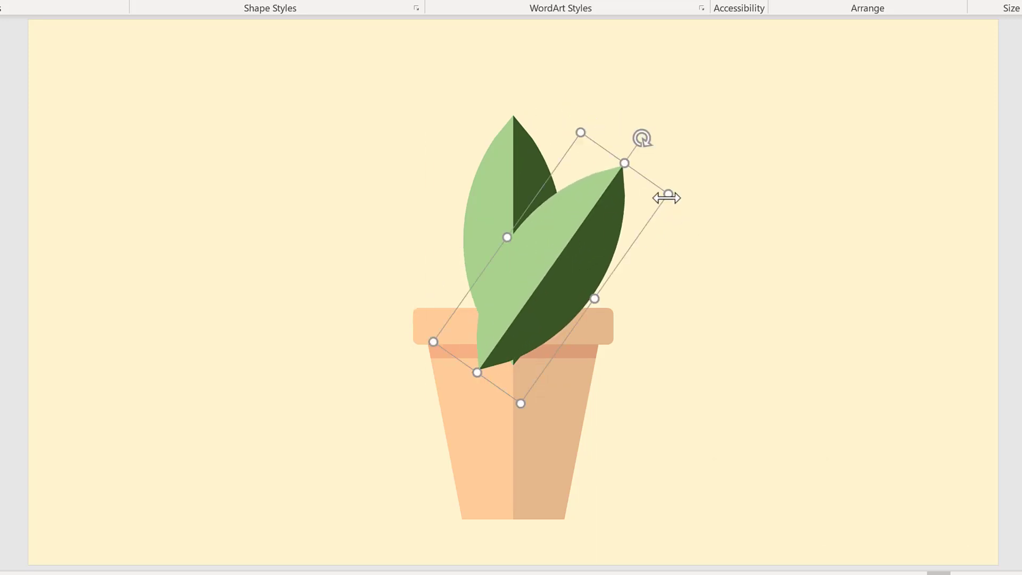
left_click_drag(668, 194, 641, 208)
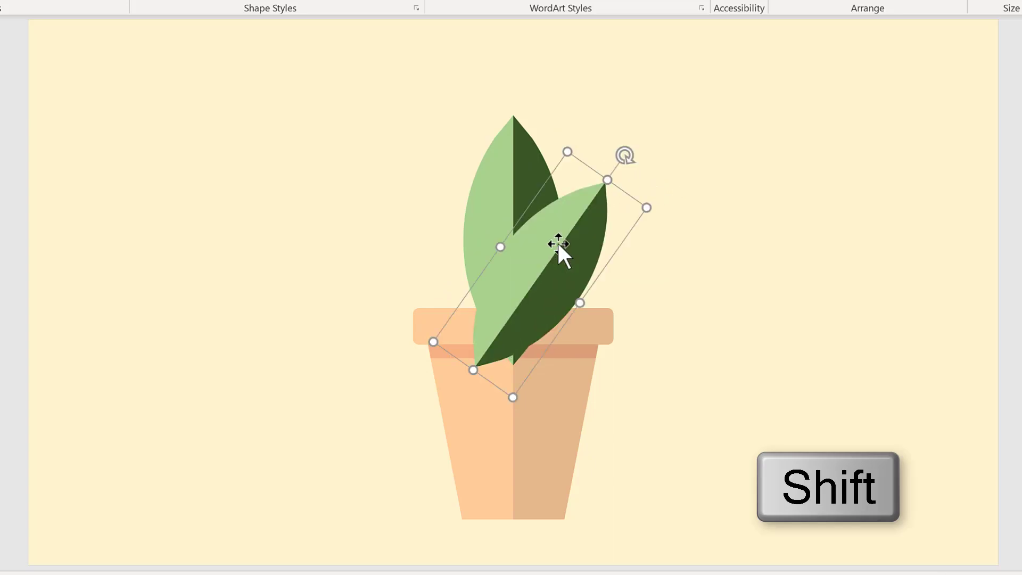
left_click(562, 248, "shift")
left_click(562, 248, "shift")
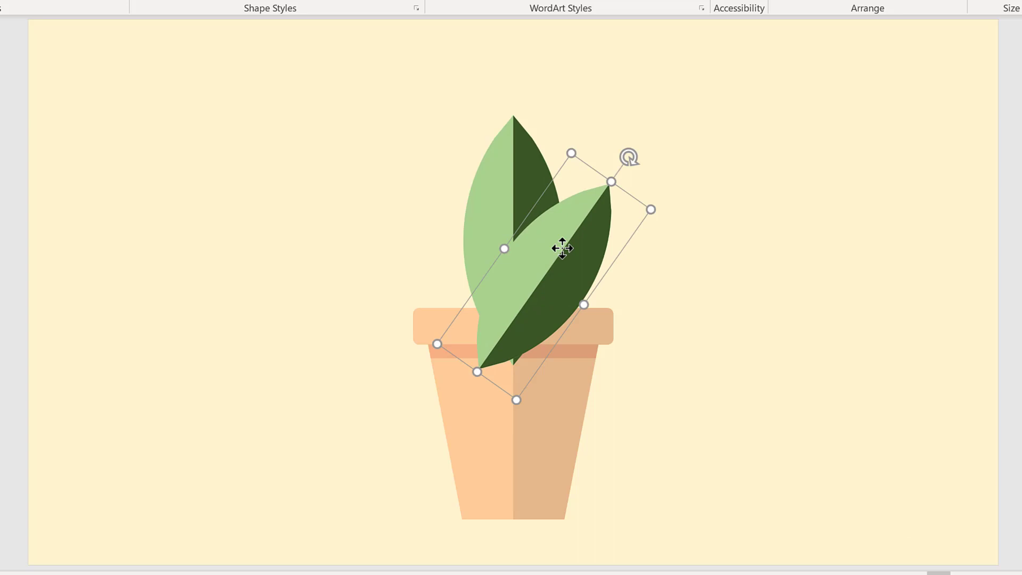
Duplicate the tilted leaf and rotate the copy to lean left on the plant's left side
key("ctrl+d")
left_click_drag(586, 274, 508, 241)
left_click_drag(587, 172, 436, 190)
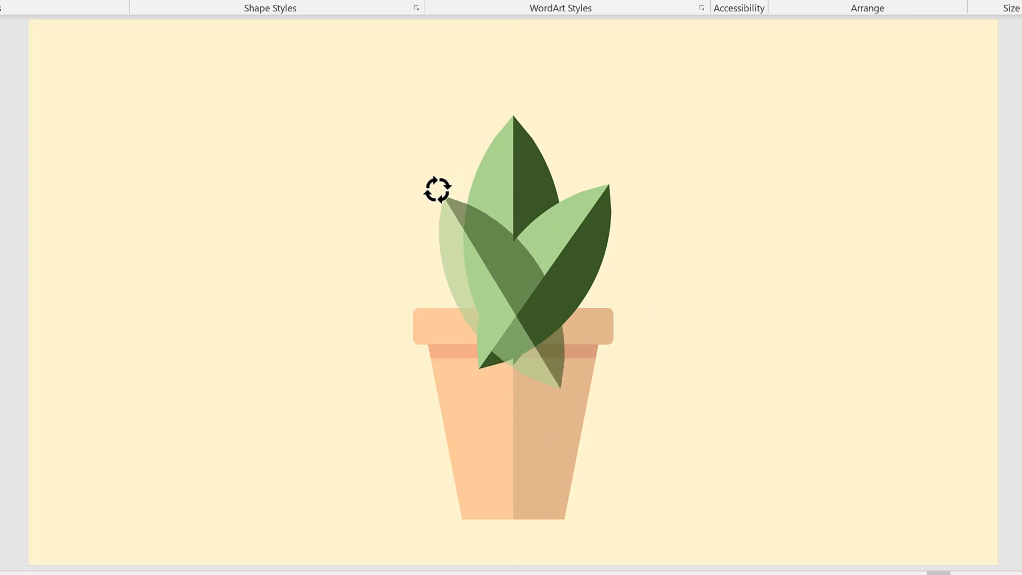
key("Escape")
mouse_move(484, 271)
left_mouse_down()
mouse_move(481, 263)
mouse_move(486, 277)
left_mouse_up()
Nudge the upright centre leaf slightly upward
left_click(526, 173)
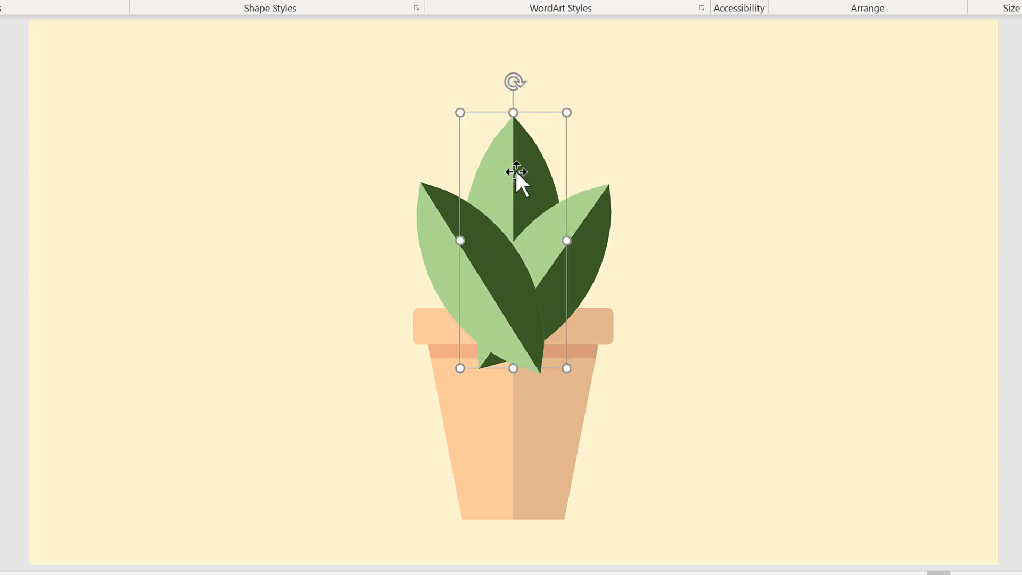
key("Up")
key("Up")
key("Up")
key("Up")
key("Up")
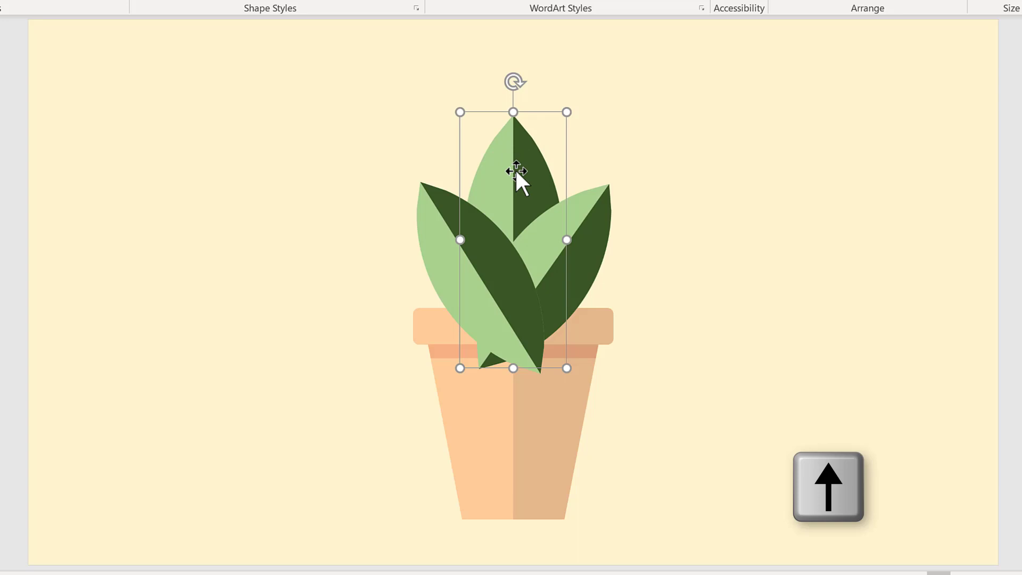
key("Up")
key("Up")
key("Up")
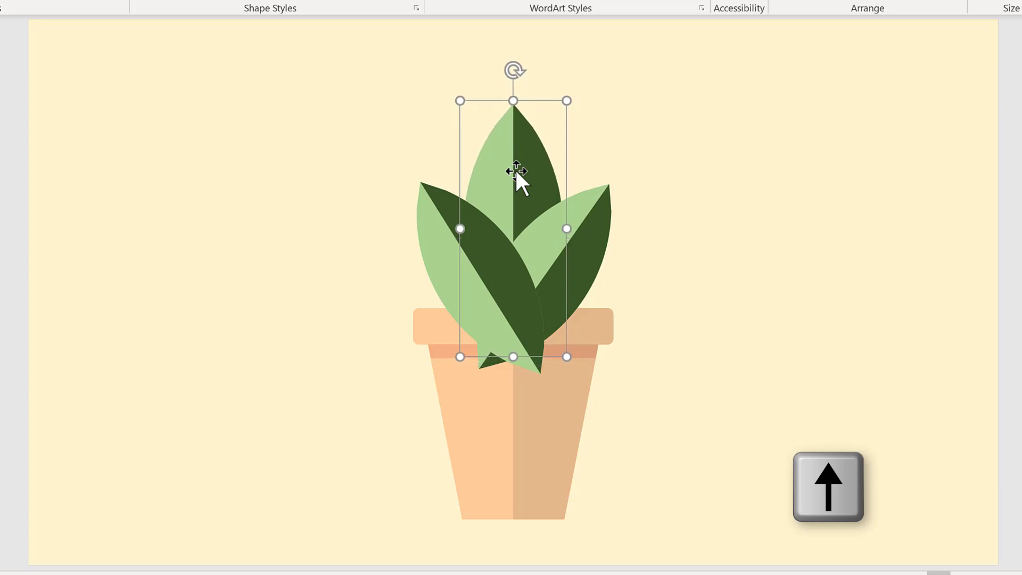
left_click(748, 253)
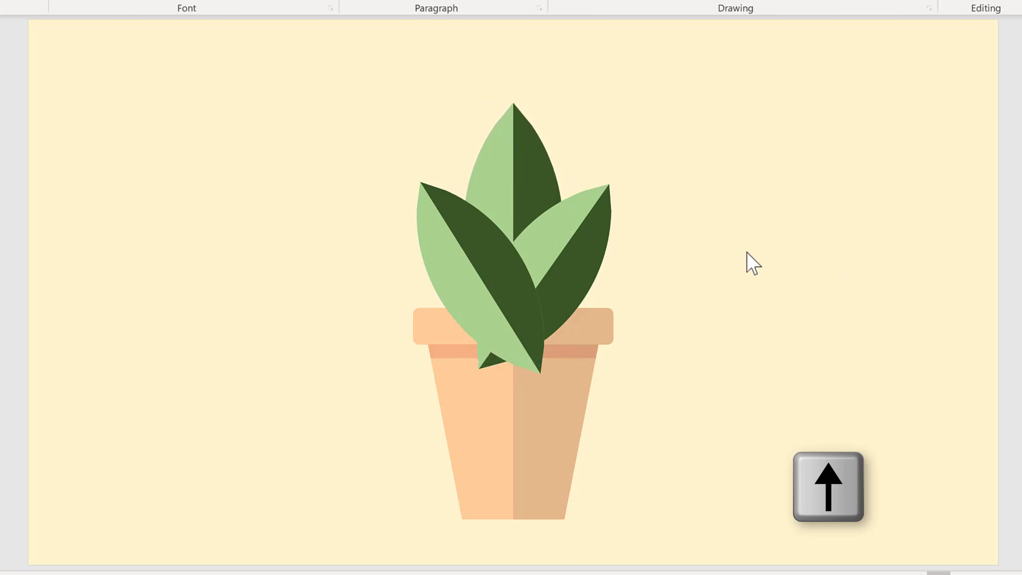
Bring the pot, its rim band and darker right half to the front of the leaves
left_click(431, 322, "ctrl")
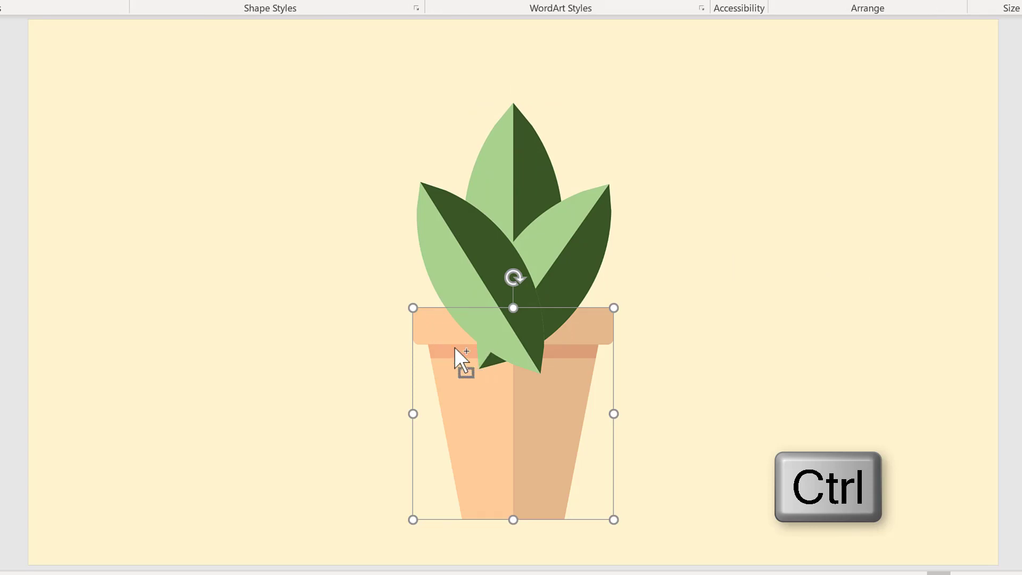
left_click(455, 347, "ctrl")
left_click(554, 385, "ctrl")
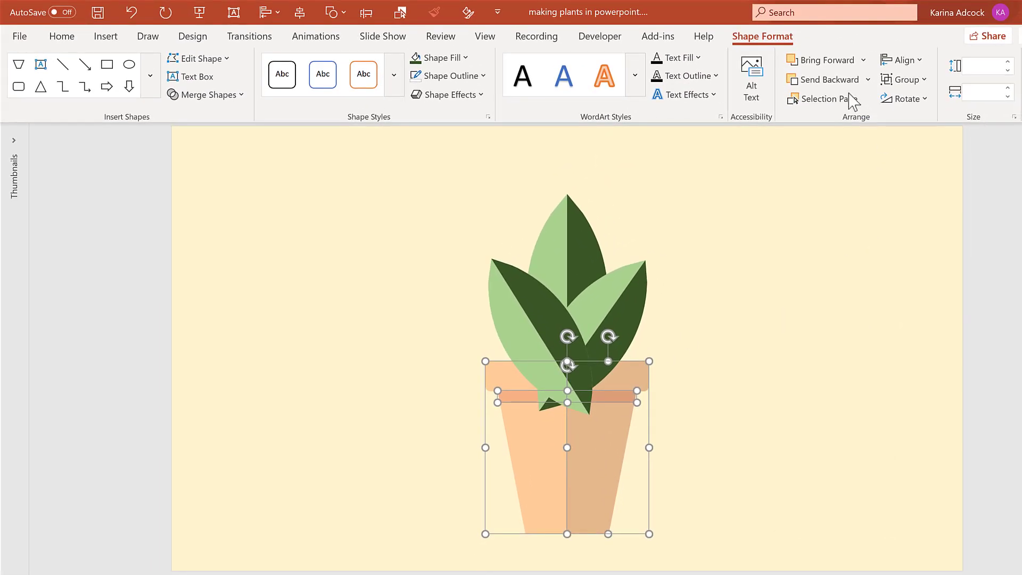
left_click(863, 60)
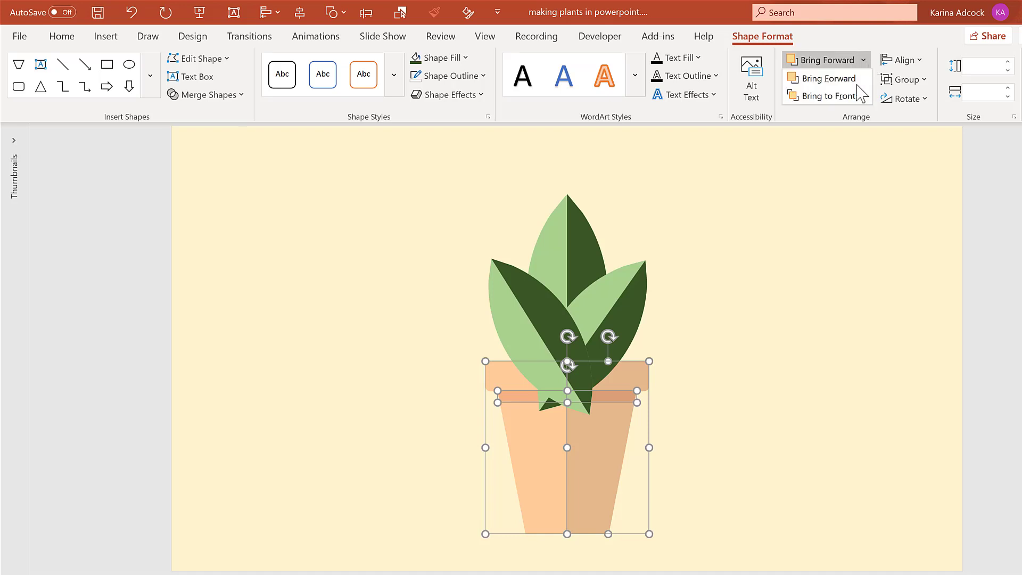
left_click(854, 99)
left_click(733, 329)
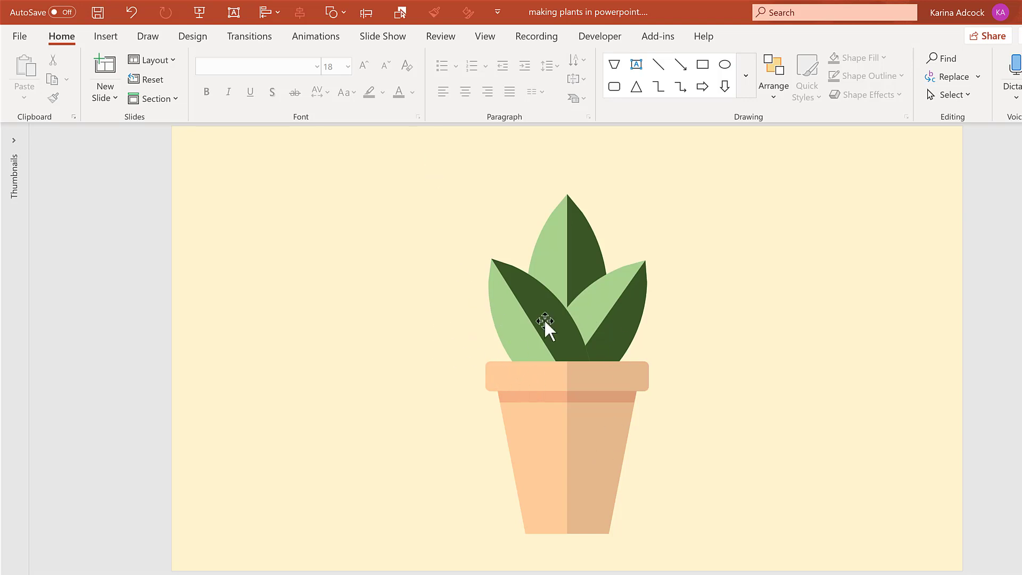
Select the whole plant and move it toward the right of the slide
left_click_drag(411, 167, 712, 556)
left_click_drag(560, 242, 760, 217)
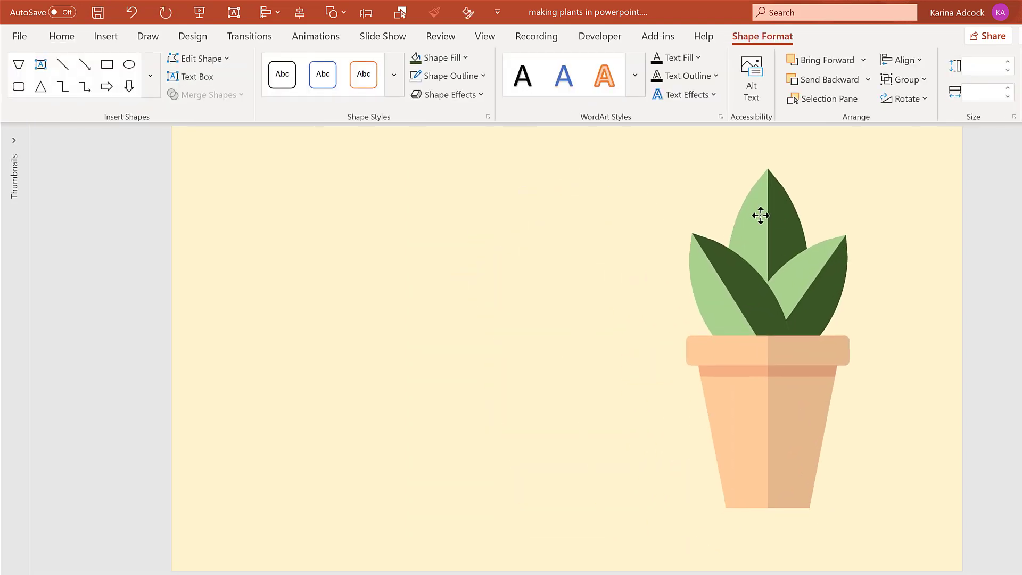
left_click(555, 257)
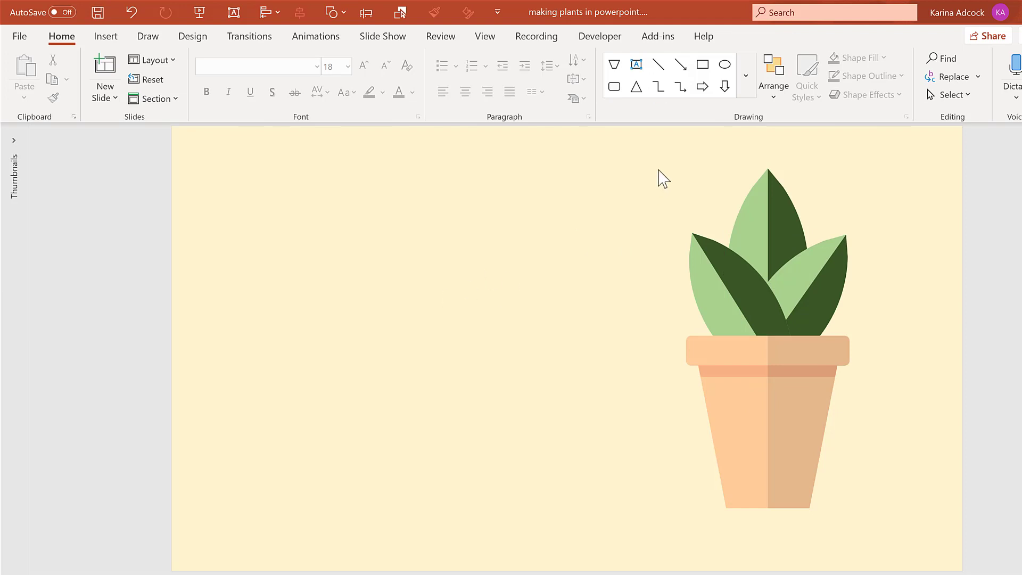
Draw a perfect circle to the left of the potted plant with the Oval shape
left_click(754, 85)
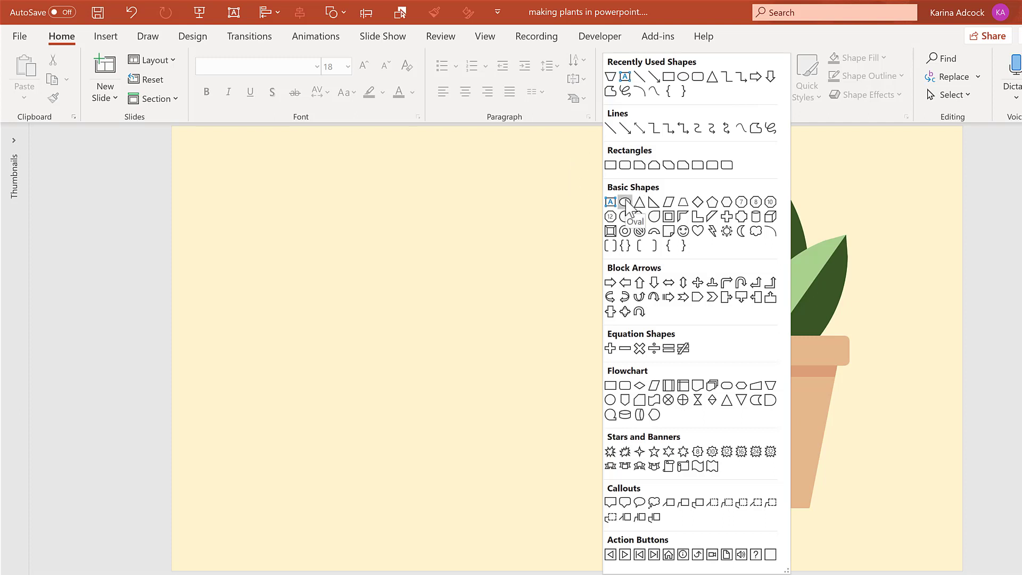
left_click(625, 203)
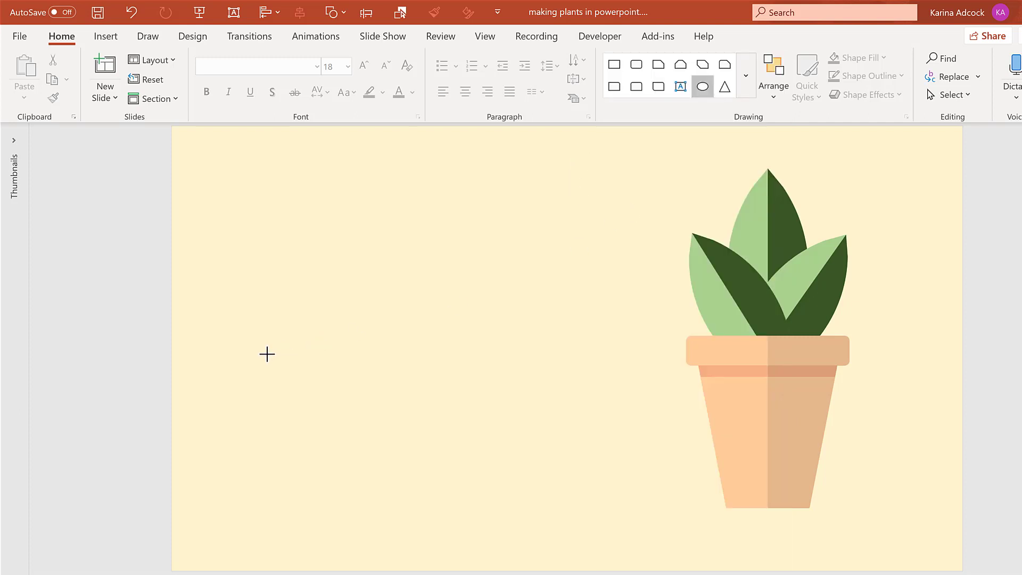
key("shift")
left_click_drag(321, 247, 524, 400)
left_click(488, 217)
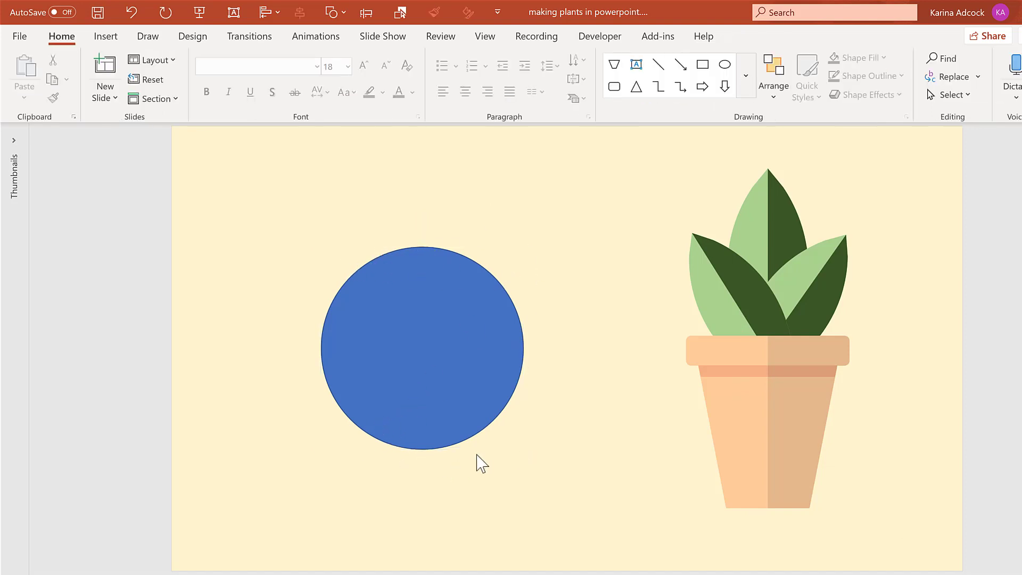
Draw a wide rectangle overlapping the circle's top
left_click(703, 64)
left_click_drag(260, 202, 637, 279)
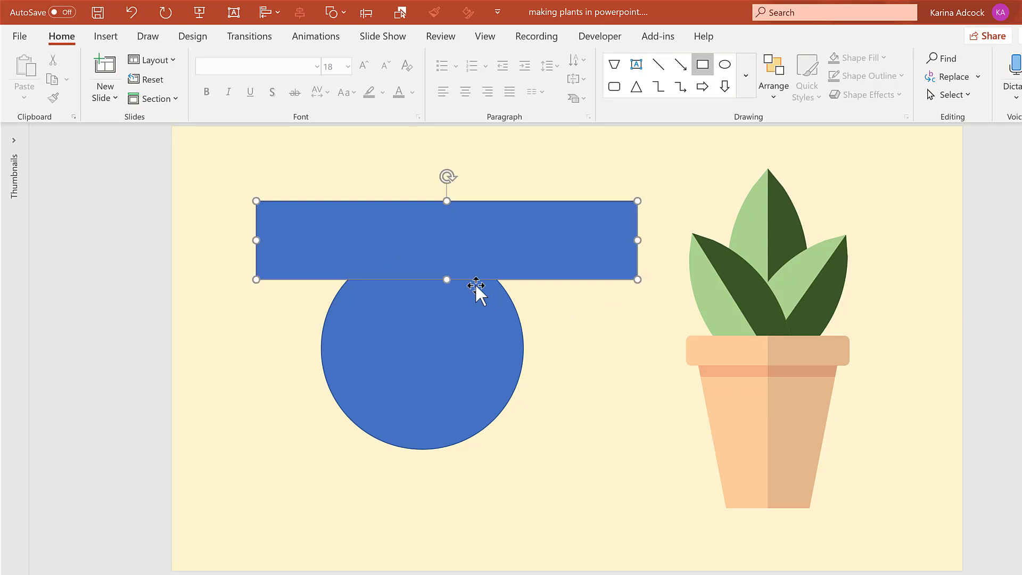
left_click(388, 343)
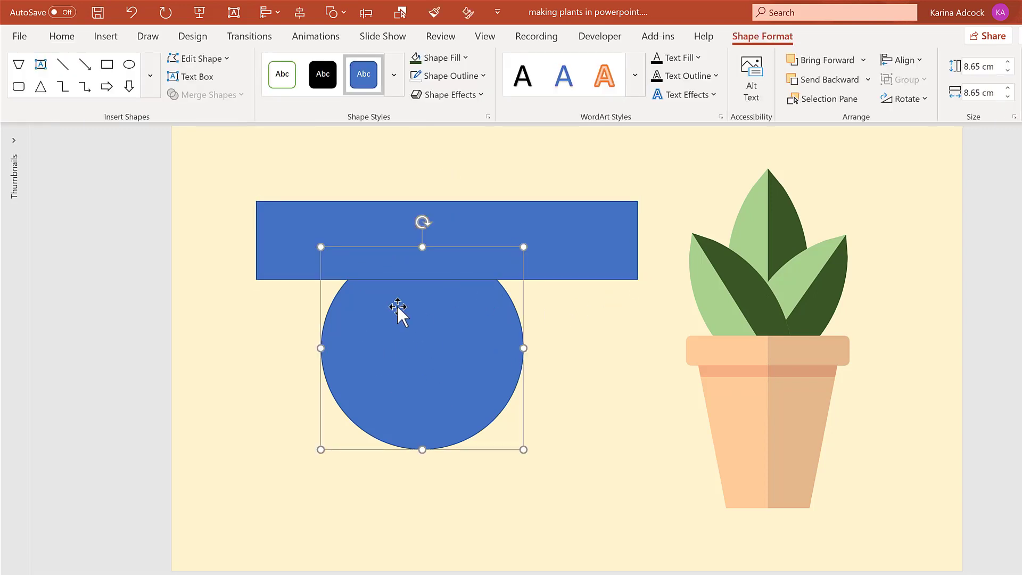
Subtract the rectangle from the circle to cut its top flat
key("ctrl")
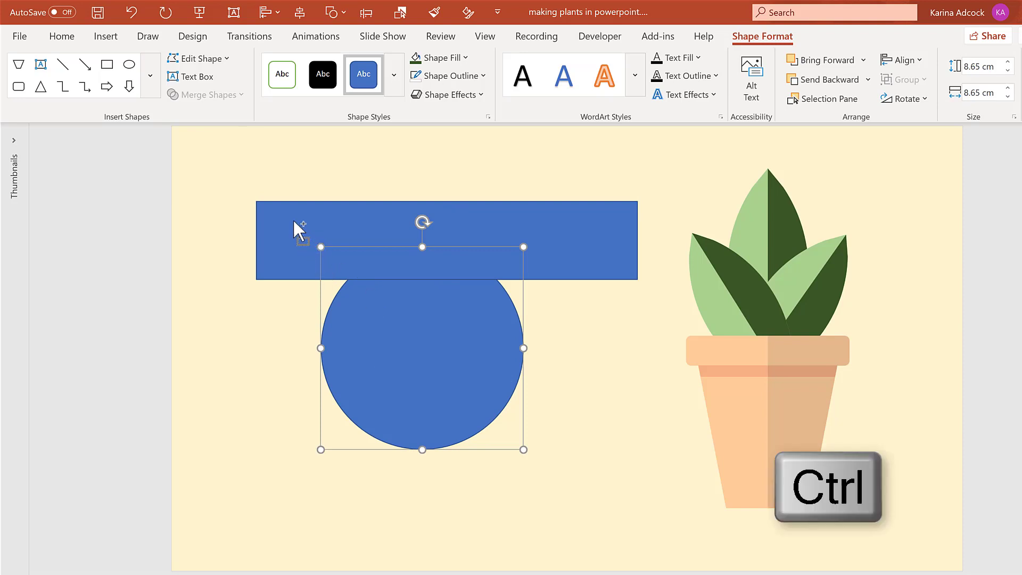
left_click(294, 220, "ctrl")
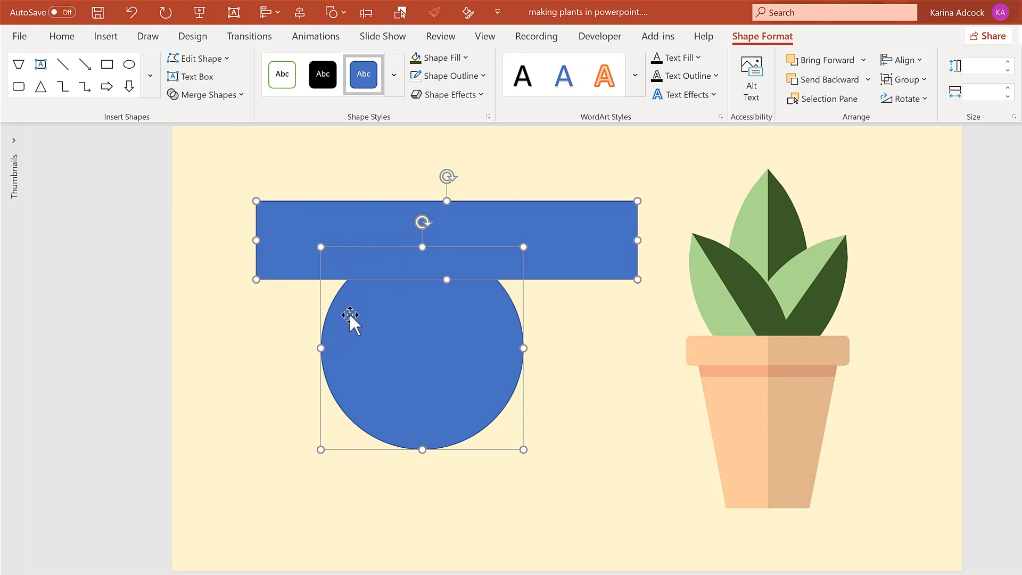
left_click(241, 101)
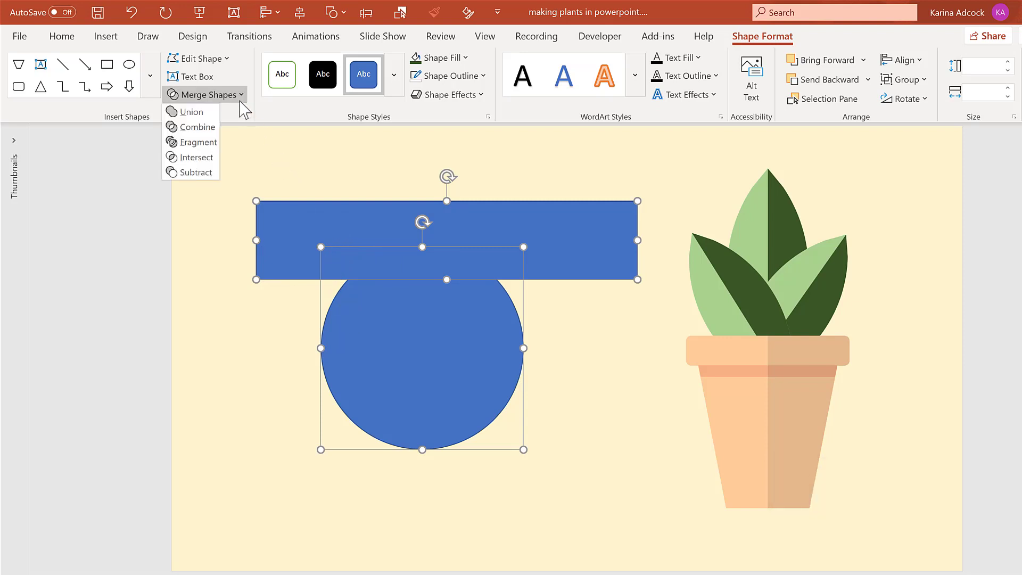
left_click(213, 173)
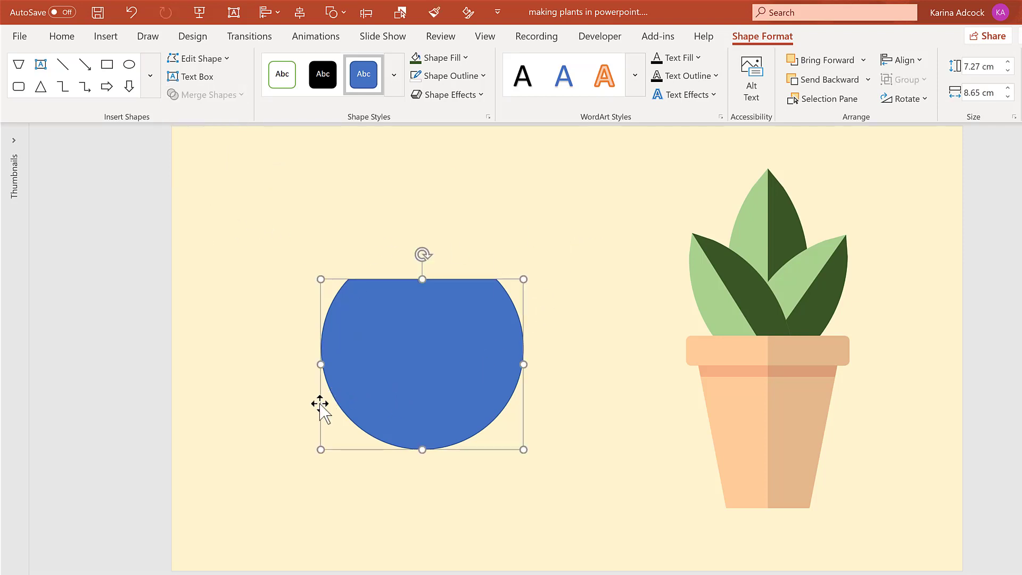
Draw a 3.69 × 15.59 cm rectangle across the circle's bottom edge
left_click(107, 65)
left_click_drag(277, 427, 640, 512)
mouse_move(535, 482)
left_mouse_down()
mouse_move(522, 495)
mouse_move(516, 487)
left_mouse_up()
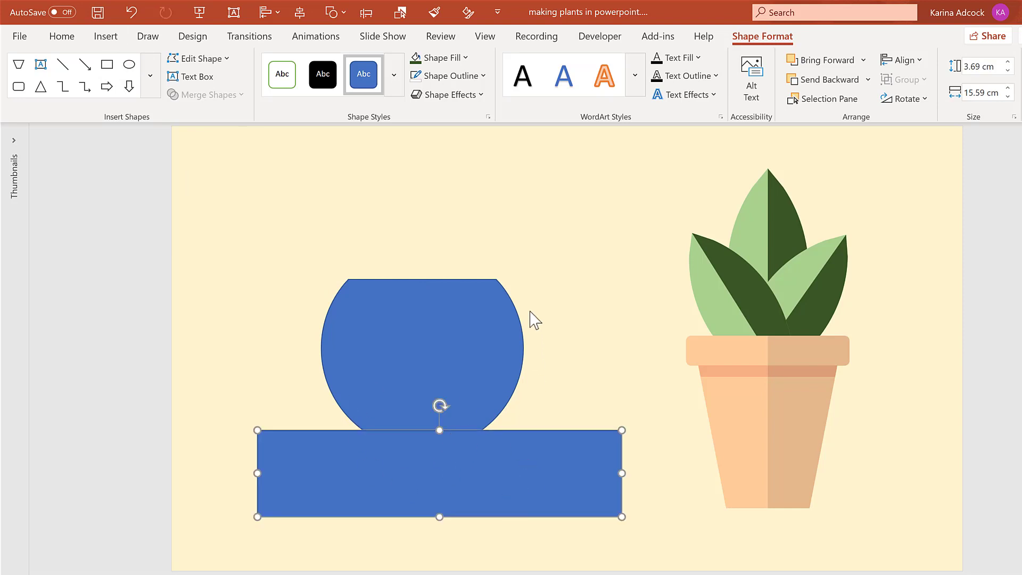
left_click(460, 203)
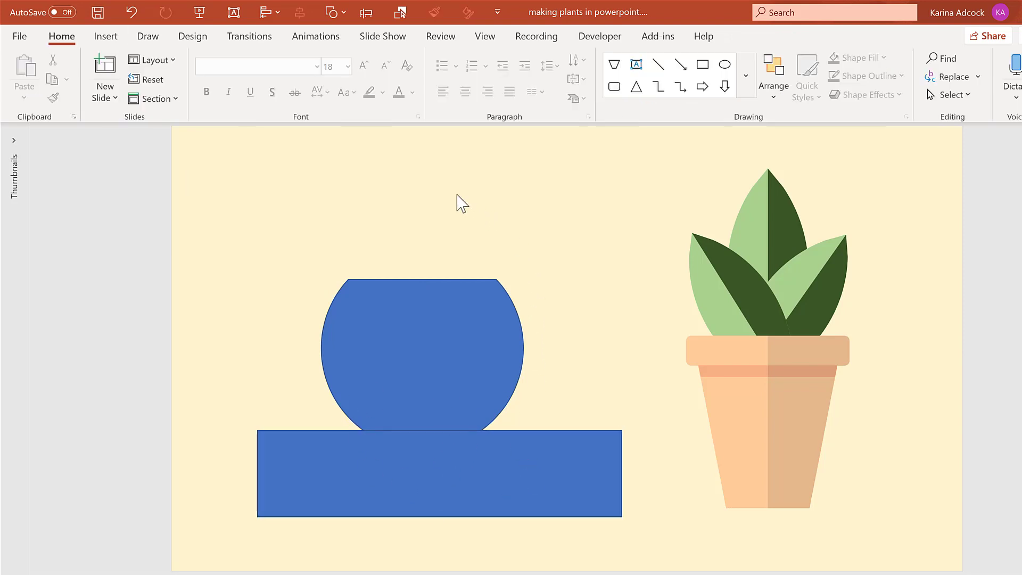
Subtract the bottom rectangle from the circle to flatten its base, then shift it slightly down
left_click(459, 328)
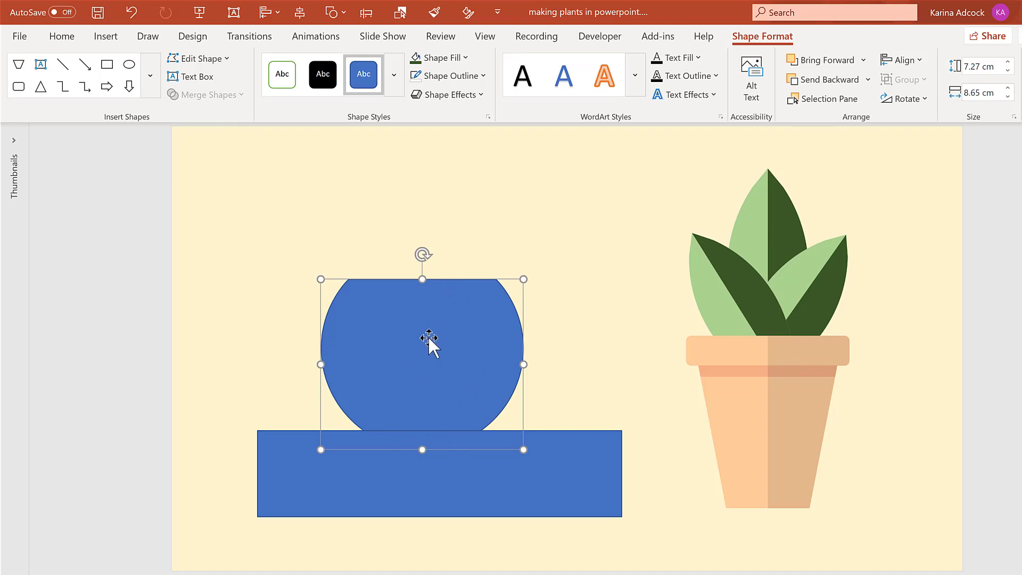
key("ctrl")
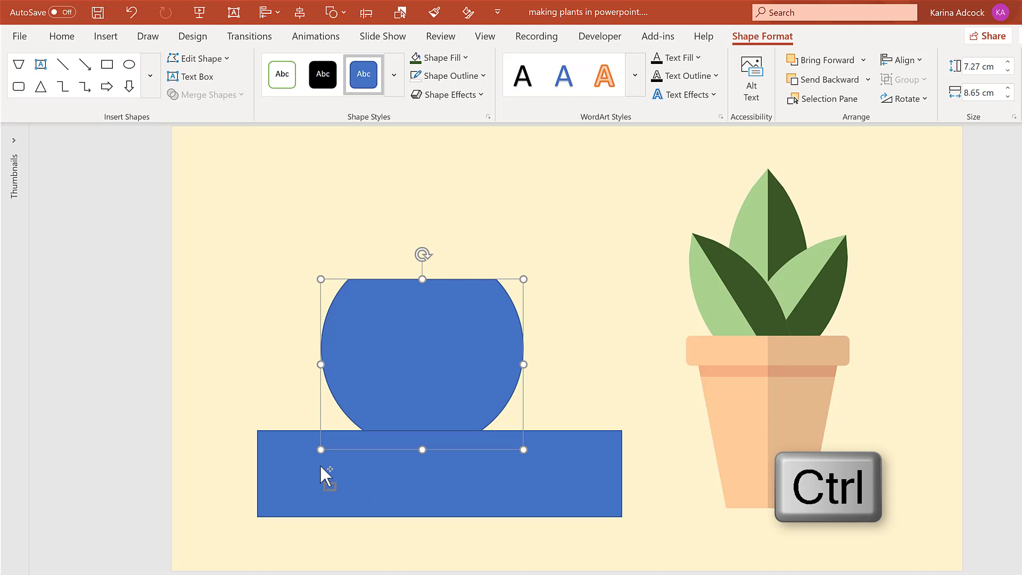
left_click(289, 458, "ctrl")
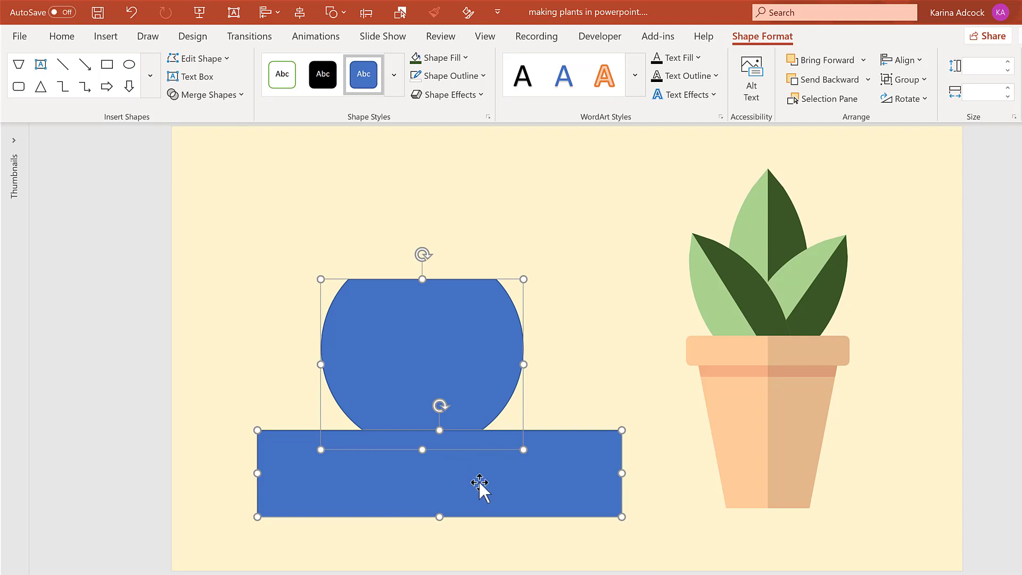
left_click(238, 99)
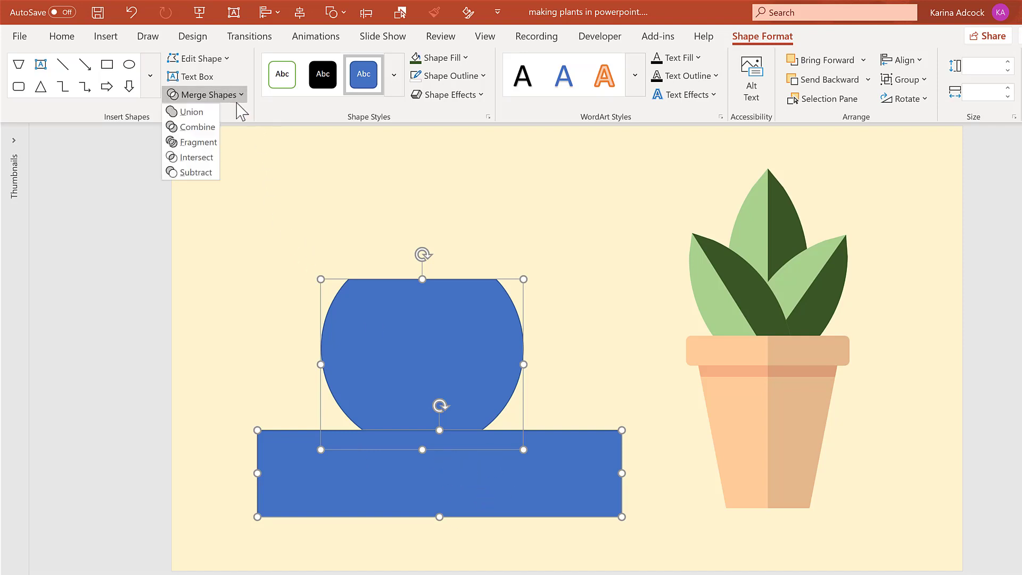
left_click(191, 175)
left_click_drag(402, 363, 405, 393)
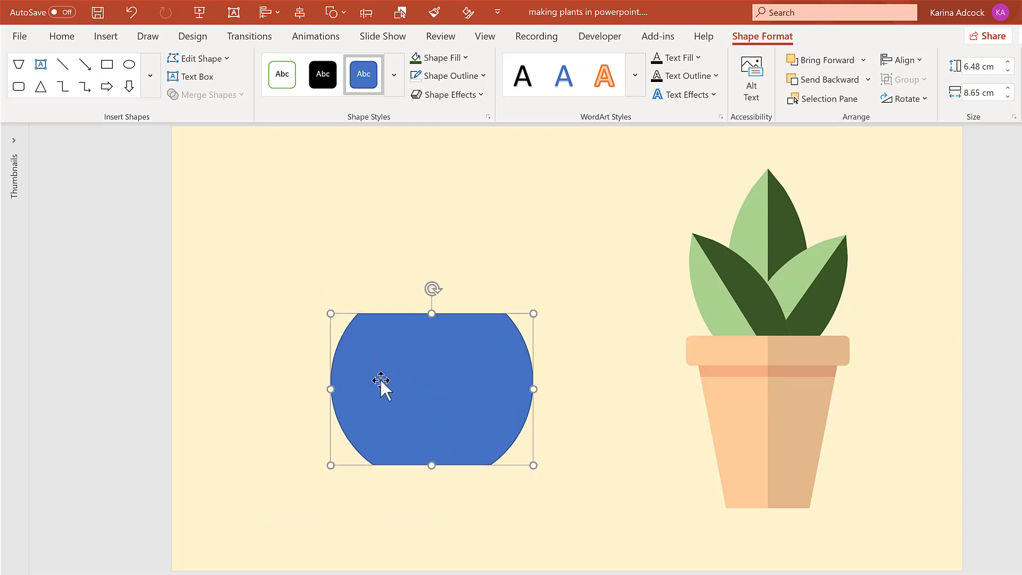
Give the pot body no outline and a peach fill
left_click(416, 79)
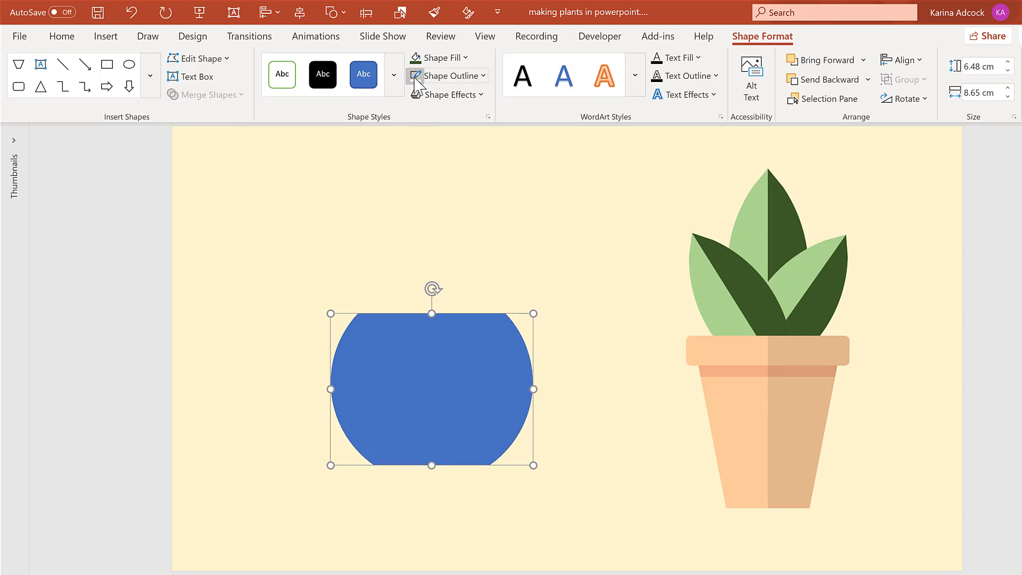
left_click(445, 60)
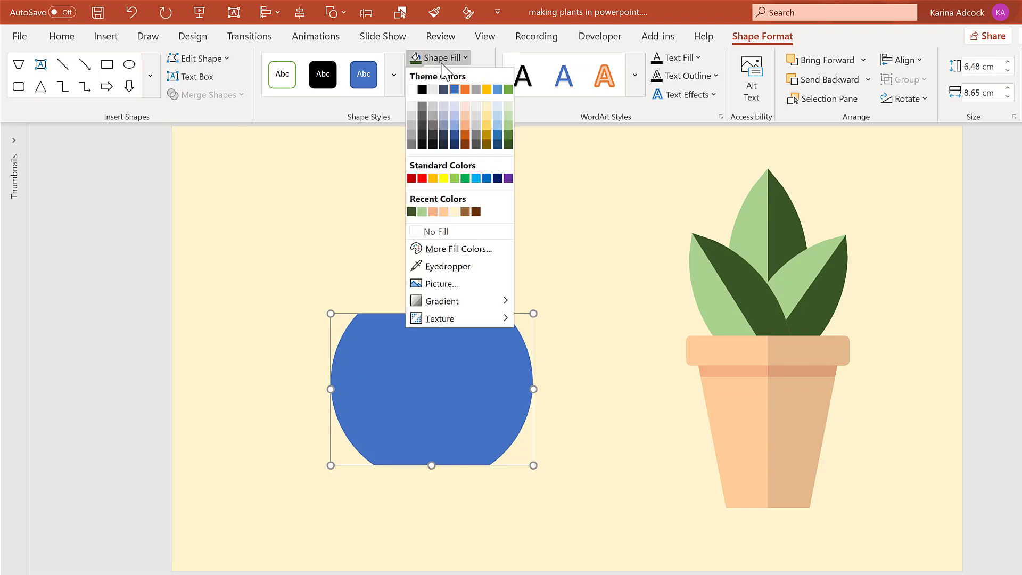
left_click(444, 211)
left_click(400, 222)
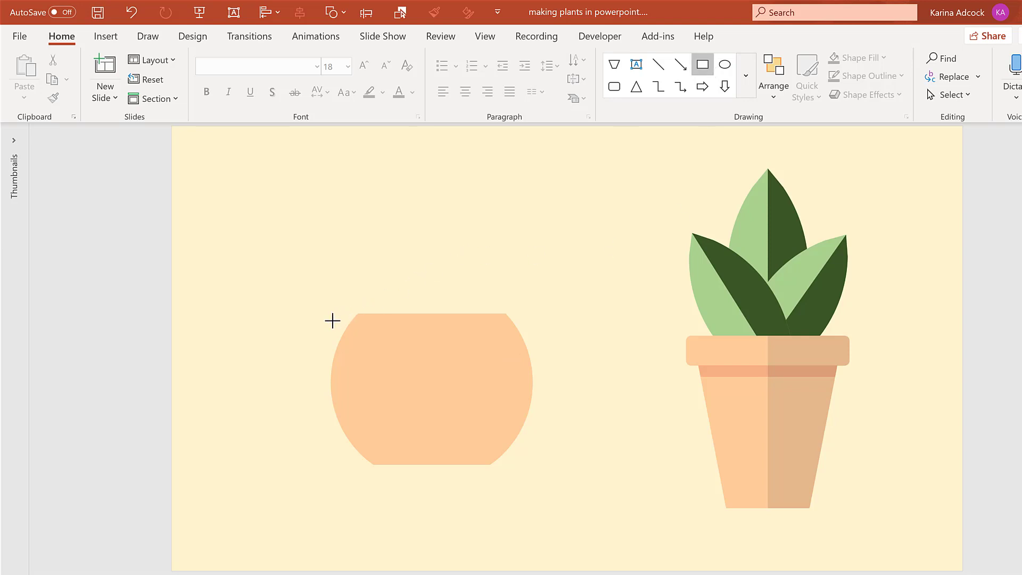
Draw a thin bar across the pot's upper part and park a pot duplicate at upper left
left_click_drag(331, 325, 546, 334)
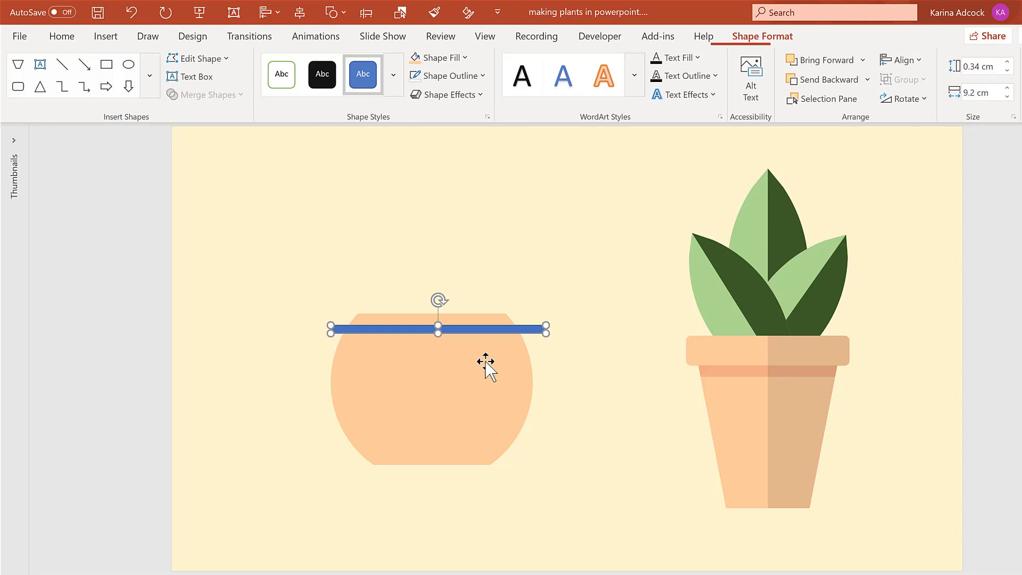
left_click(377, 322)
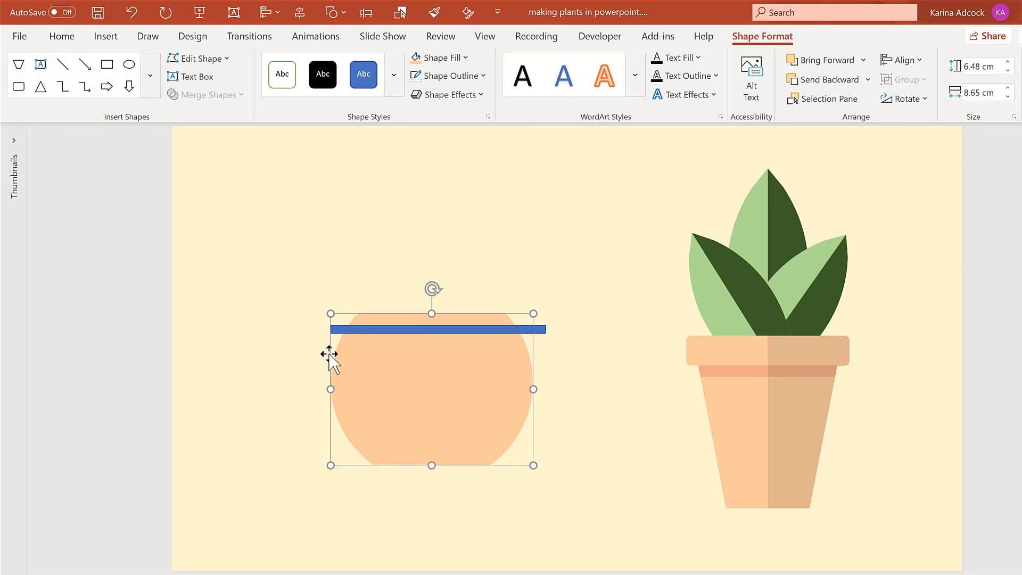
key("ctrl+d")
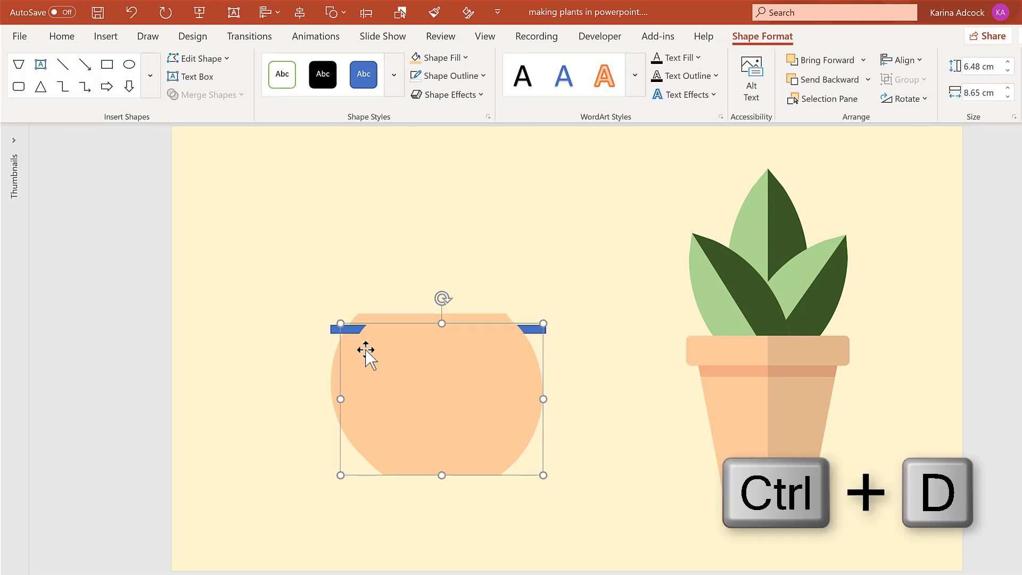
left_click_drag(347, 366, 249, 213)
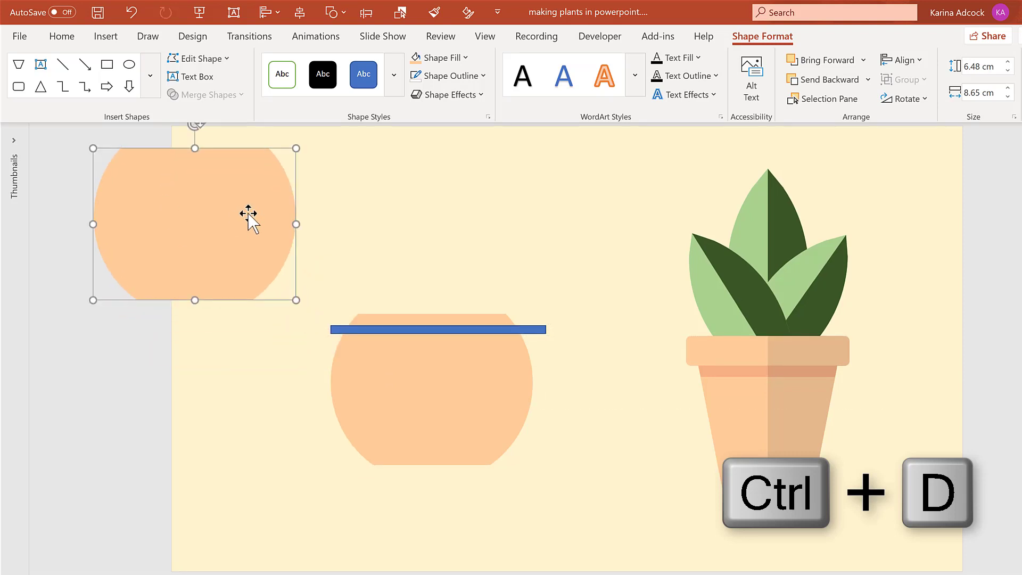
Intersect the original pot body with the bar, leaving a thin strip
left_click(410, 332)
left_click(410, 331, "ctrl")
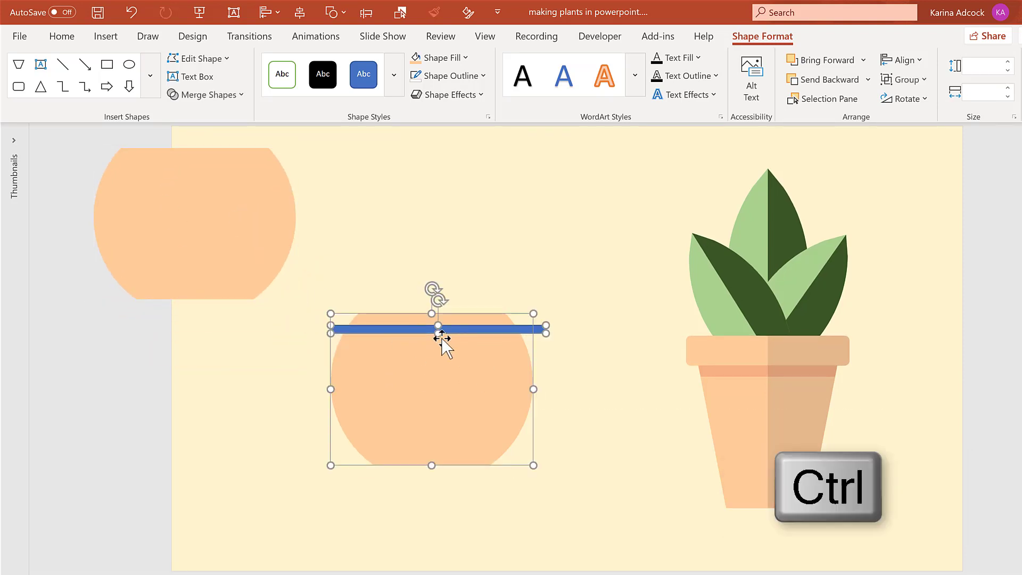
left_click(236, 95)
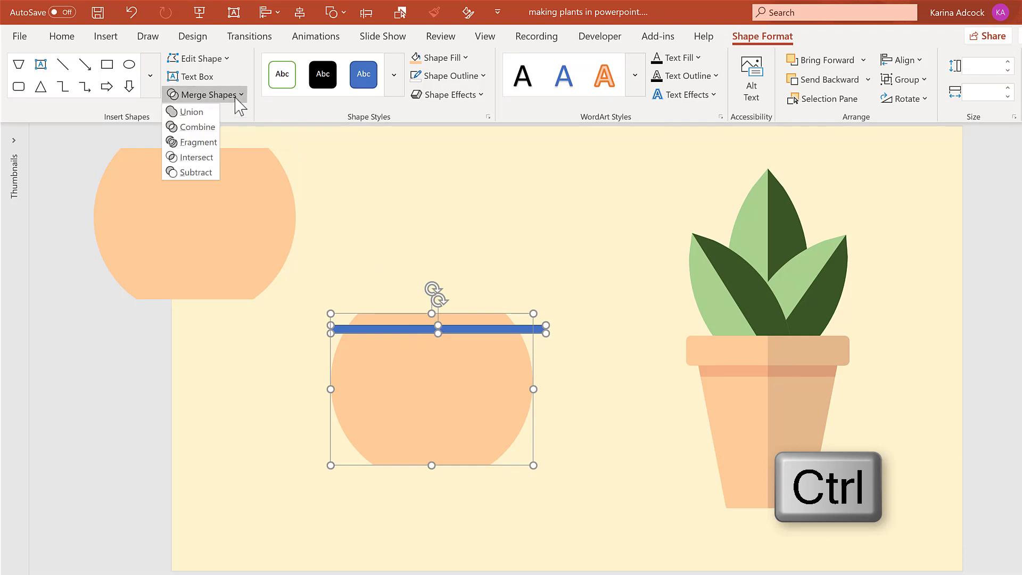
left_click(198, 158)
left_click(447, 381)
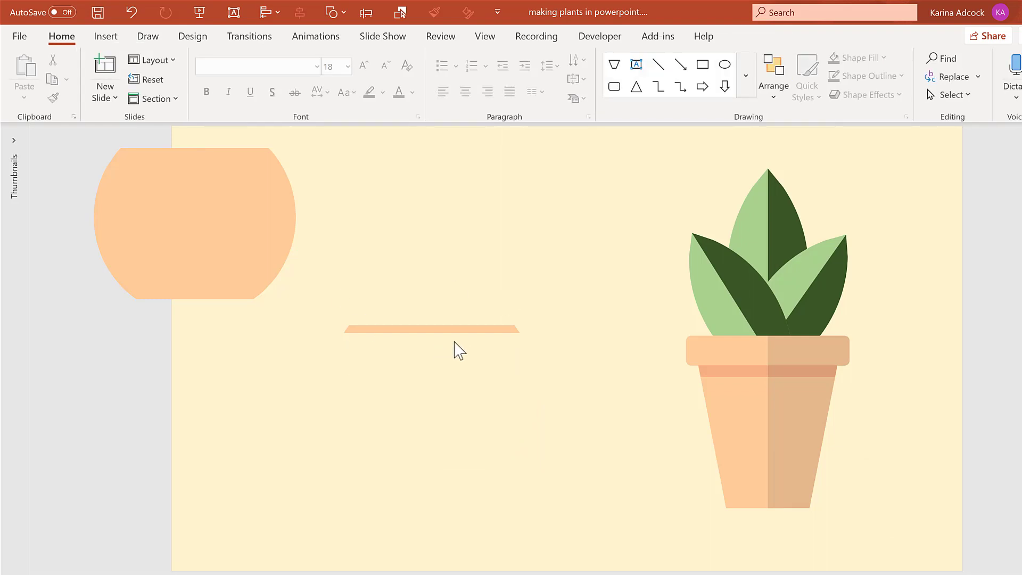
Colour the strip salmon and move the pot copy back behind it
left_click(429, 332)
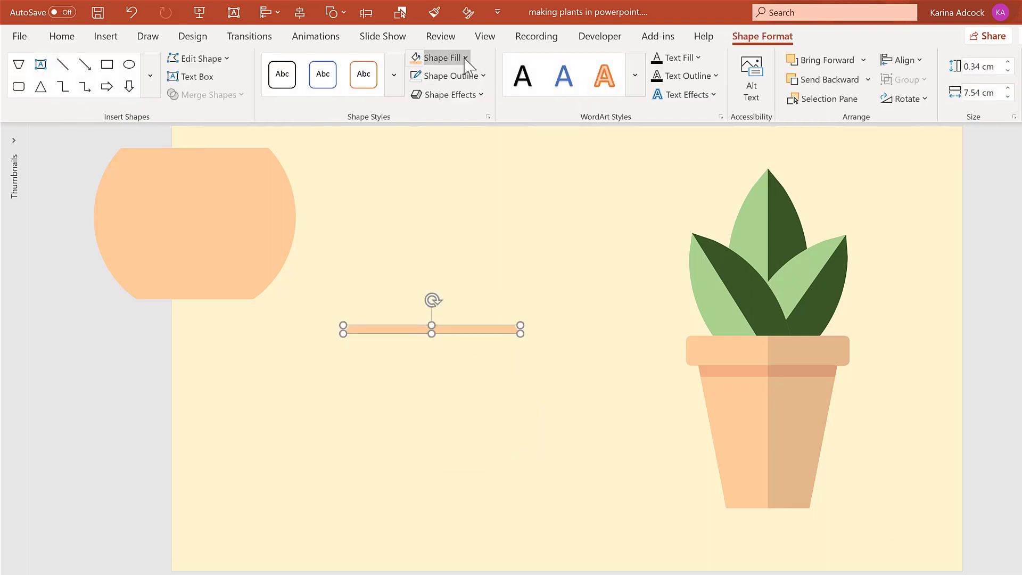
left_click(442, 58)
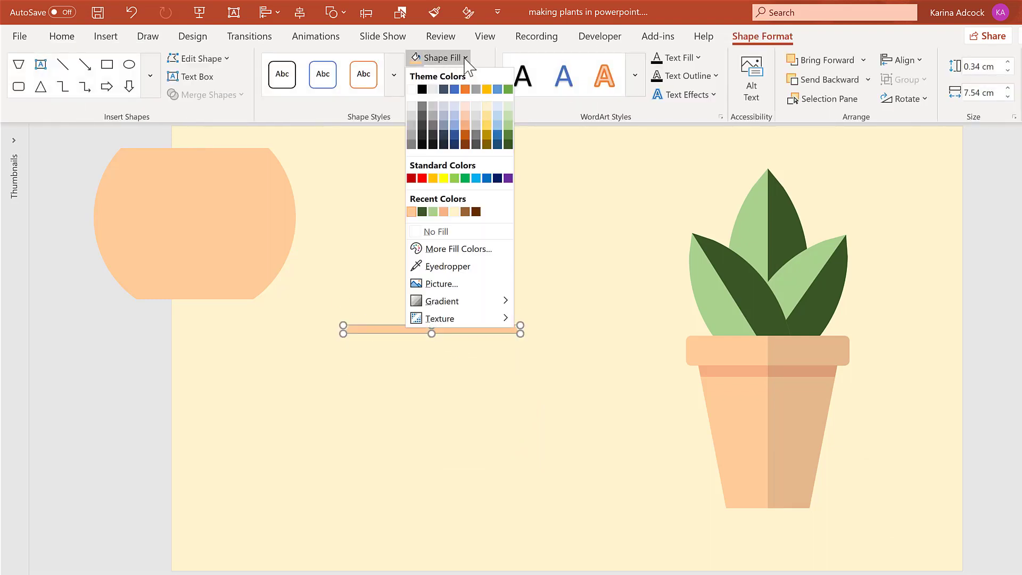
left_click(447, 211)
left_click(234, 223)
left_click_drag(328, 307, 430, 336)
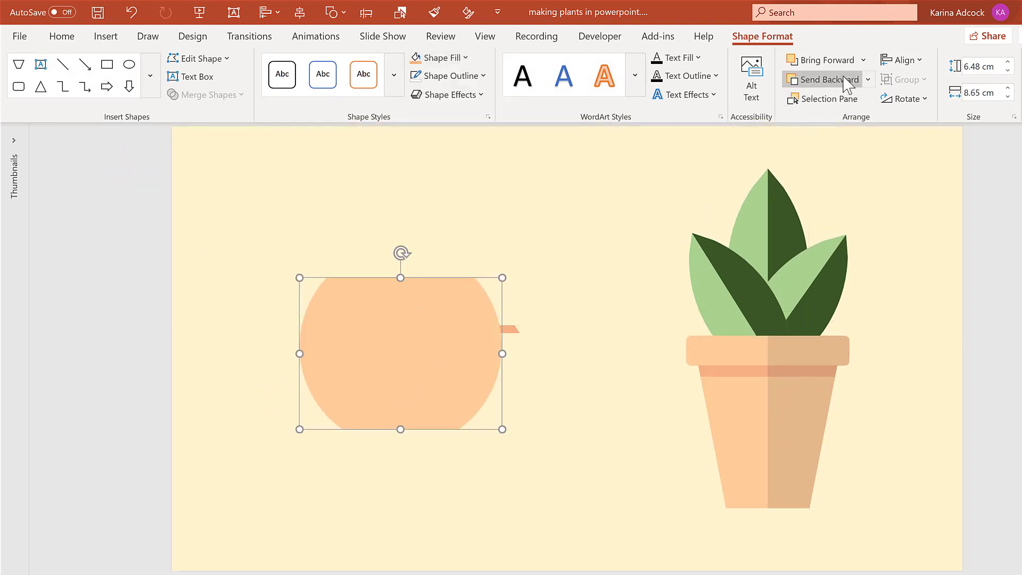
left_click(867, 79)
left_click(854, 116)
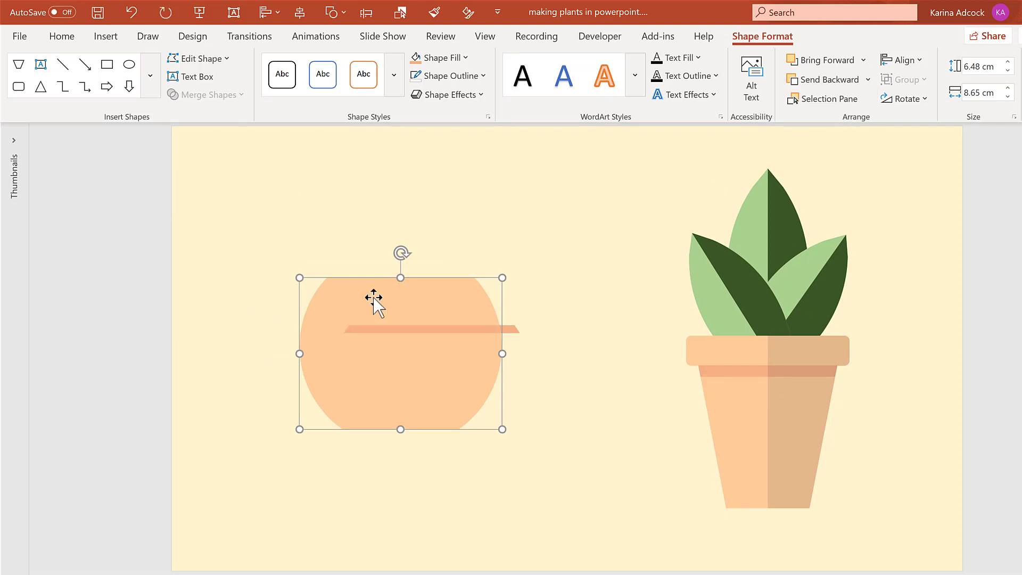